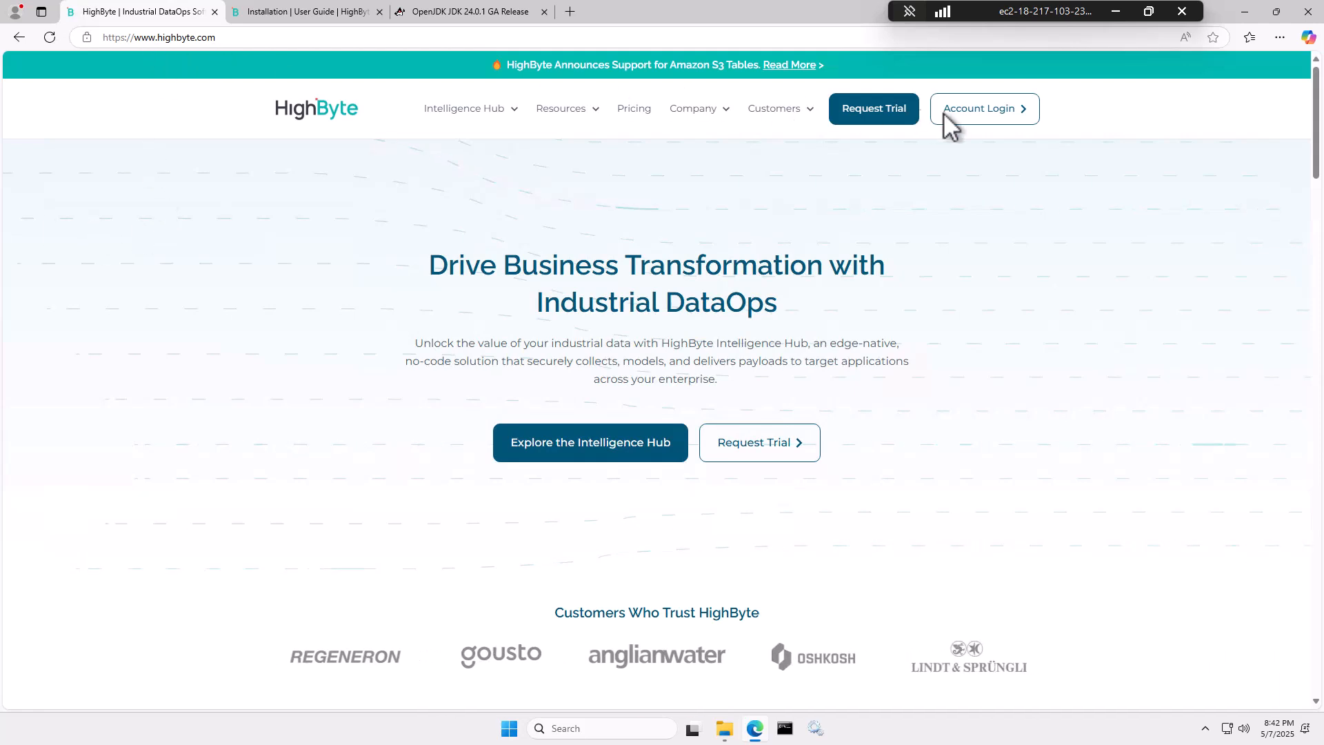
Step: Log in to the HighByte account portal by entering the account e-mail address and password
left_click(990, 112)
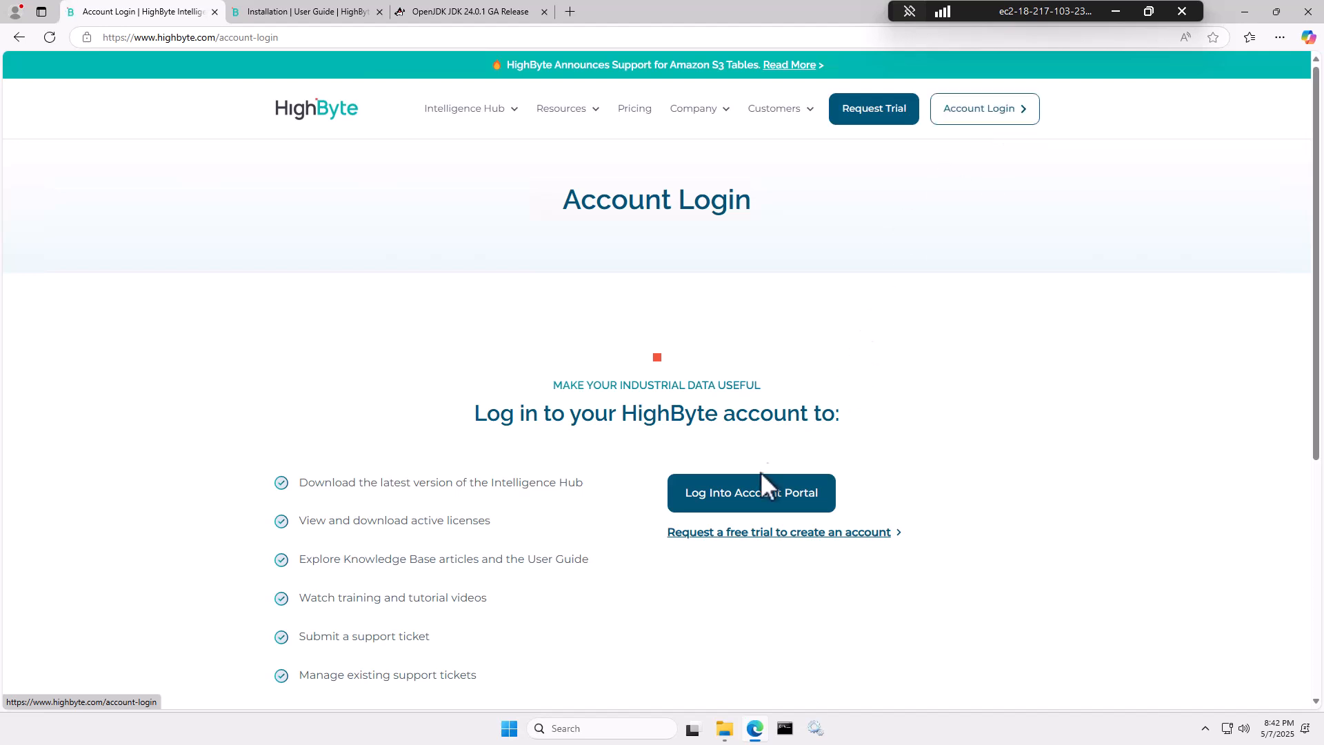
left_click(748, 496)
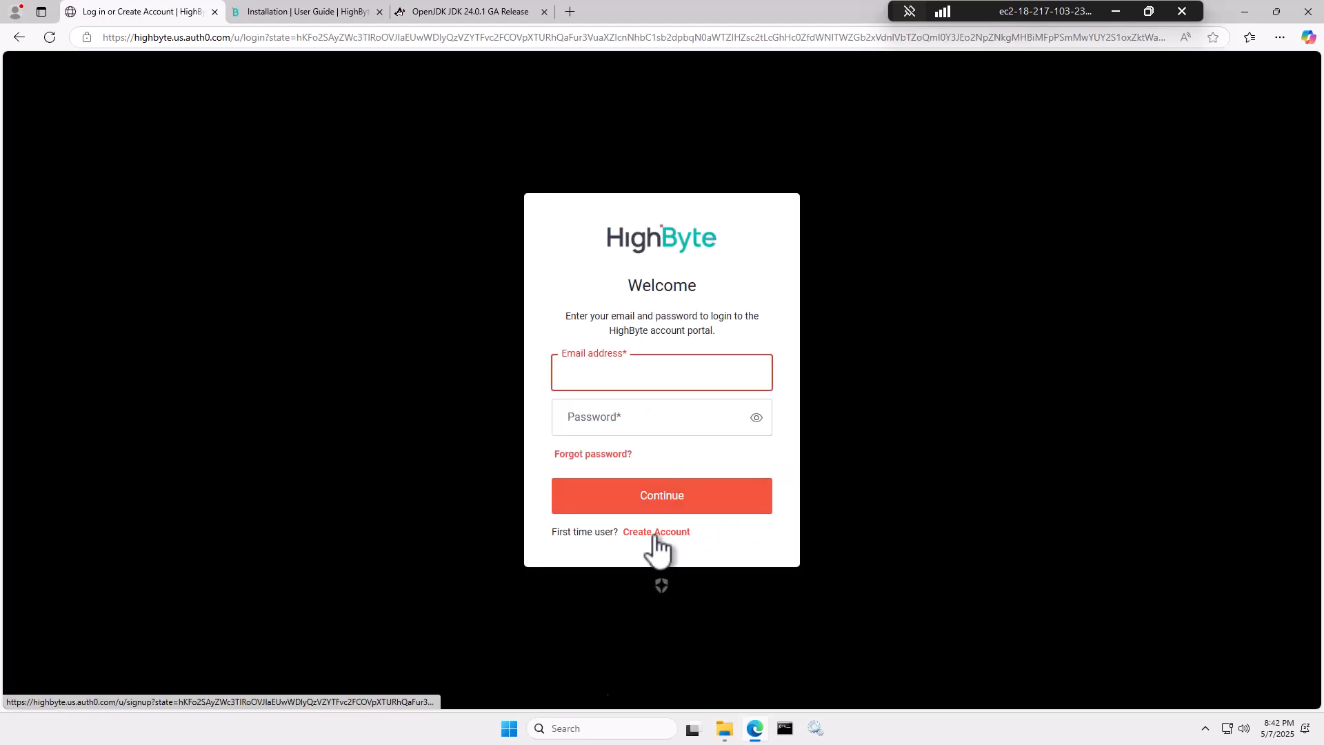
left_click(602, 379)
left_click(641, 433)
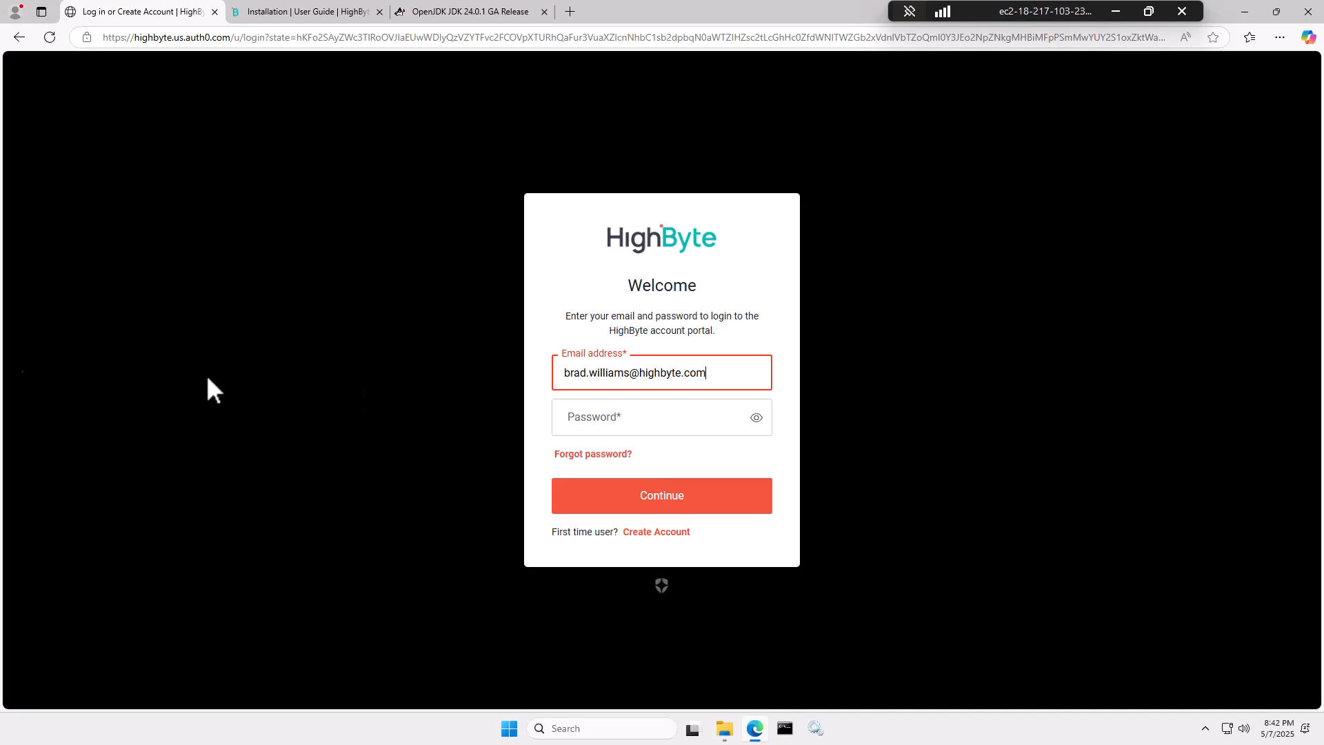
left_click(622, 417)
key("ctrl+v")
left_click(664, 507)
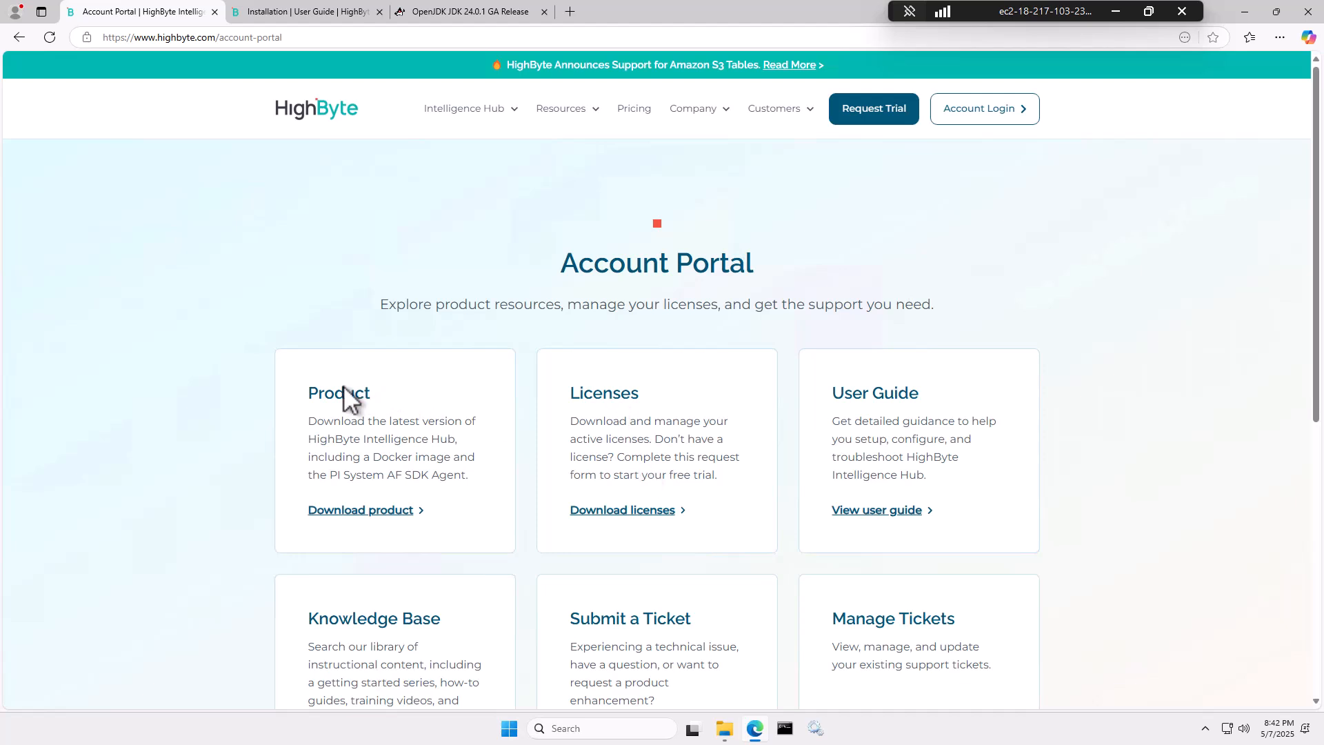
Step: Open the product downloads page and review the end user license agreement for the HighByte Intelligence Hub 4.1.2 download, then dismiss it
left_click(348, 512)
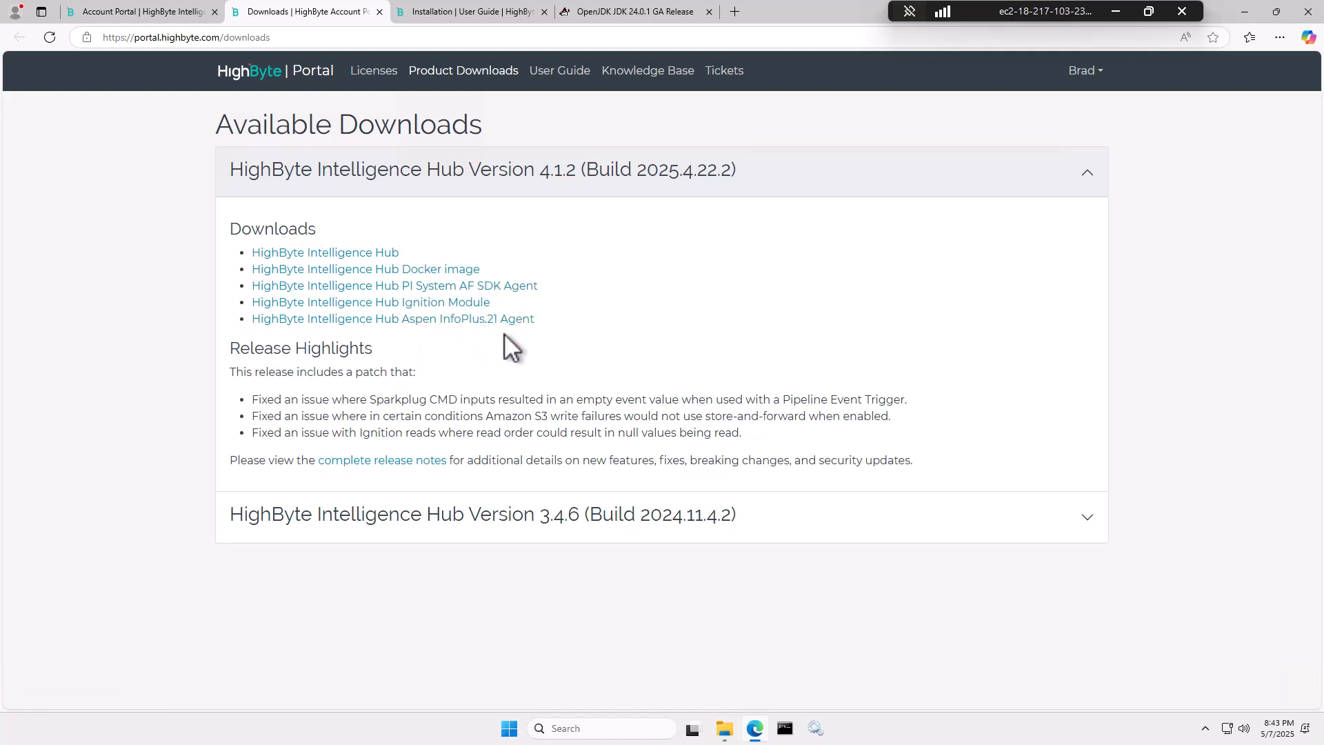
left_click(359, 253)
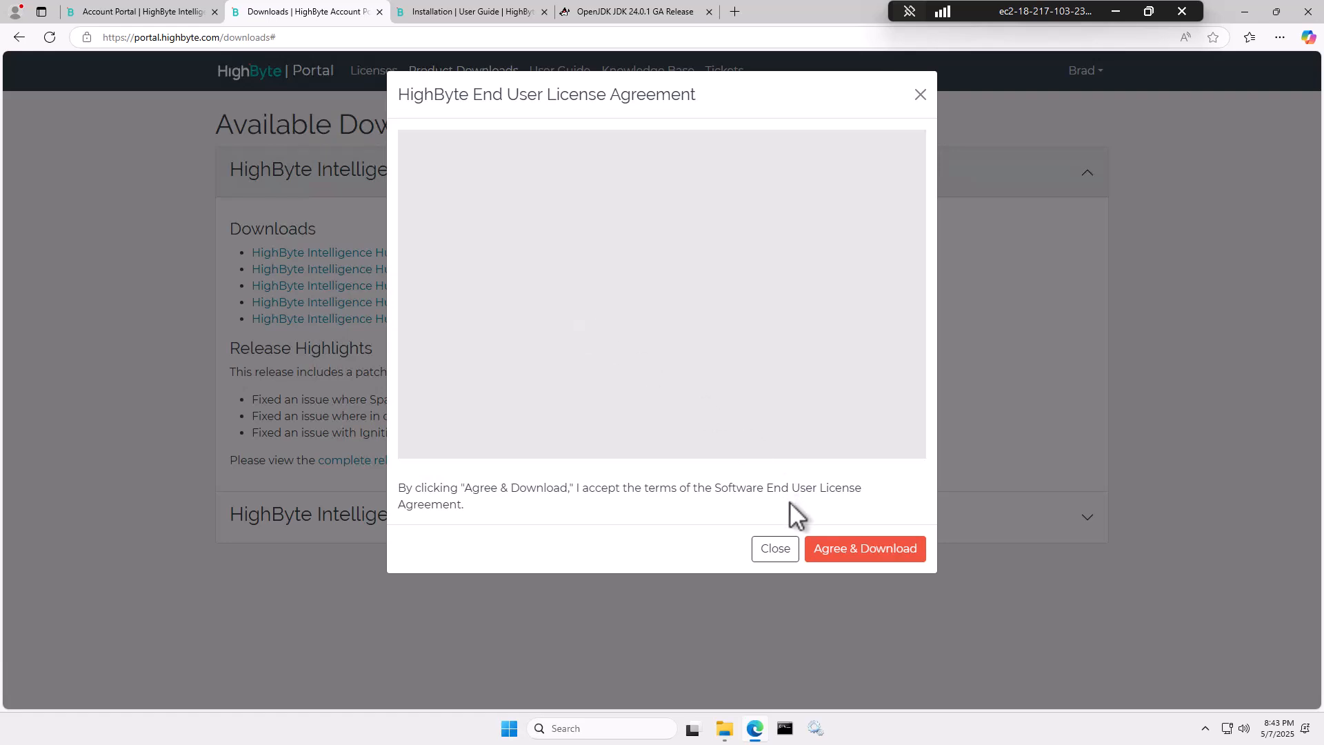
scroll(859, 349, "down", 10)
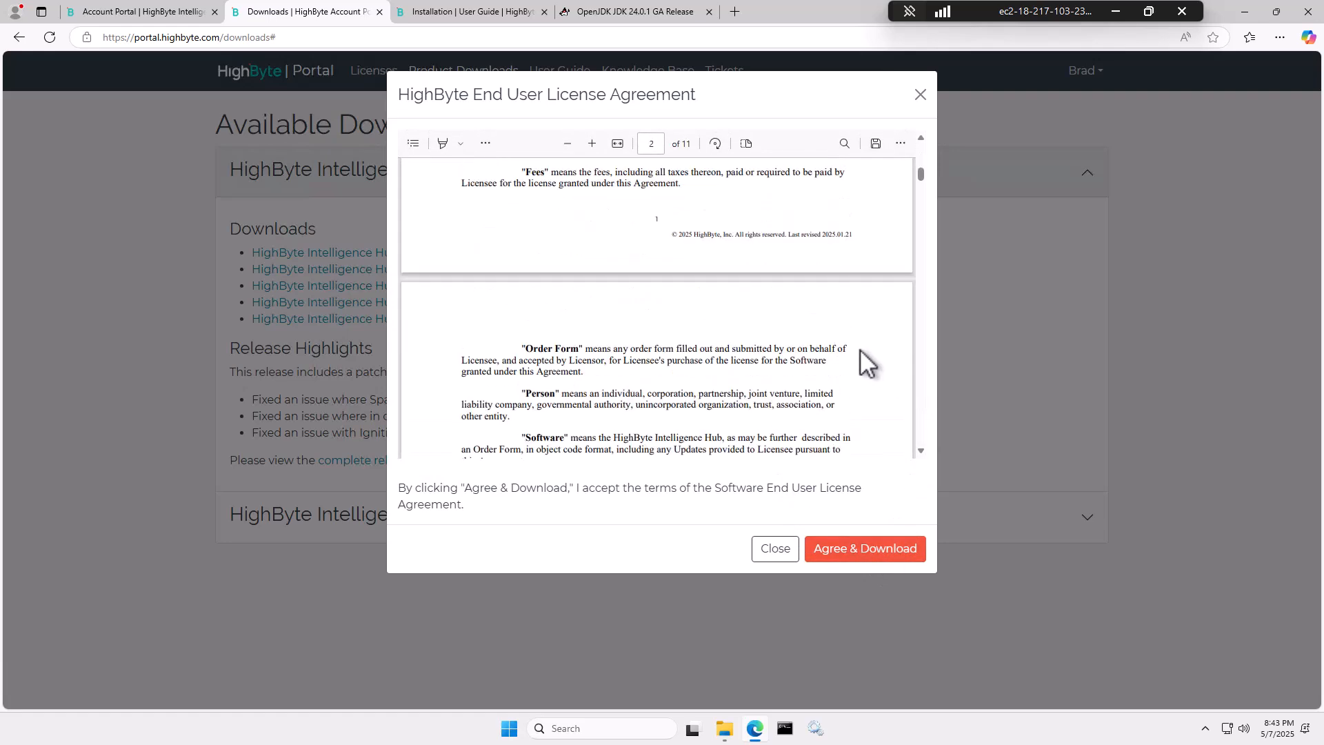
left_click(920, 96)
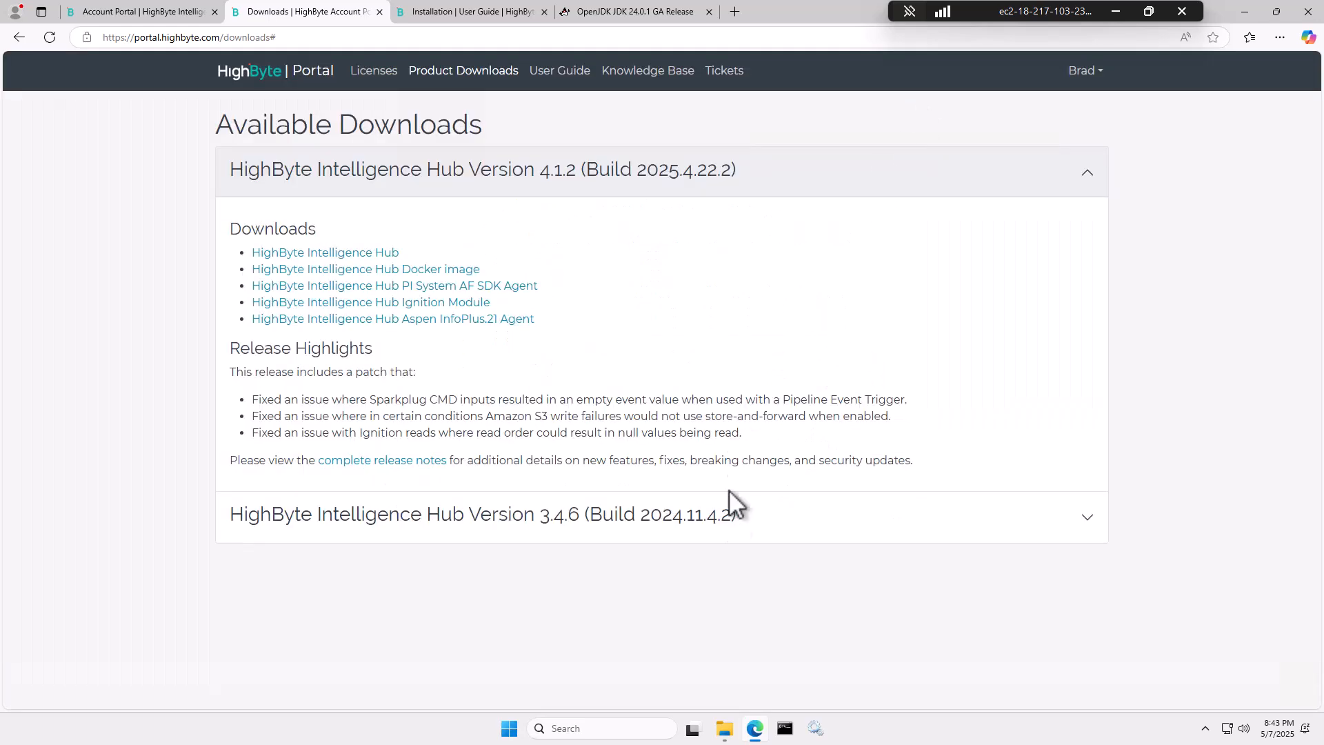
Step: Switch to File Explorer and inspect the contents of the extracted HighByte-Intelligence-Hub folder in Downloads
mouse_move(722, 724)
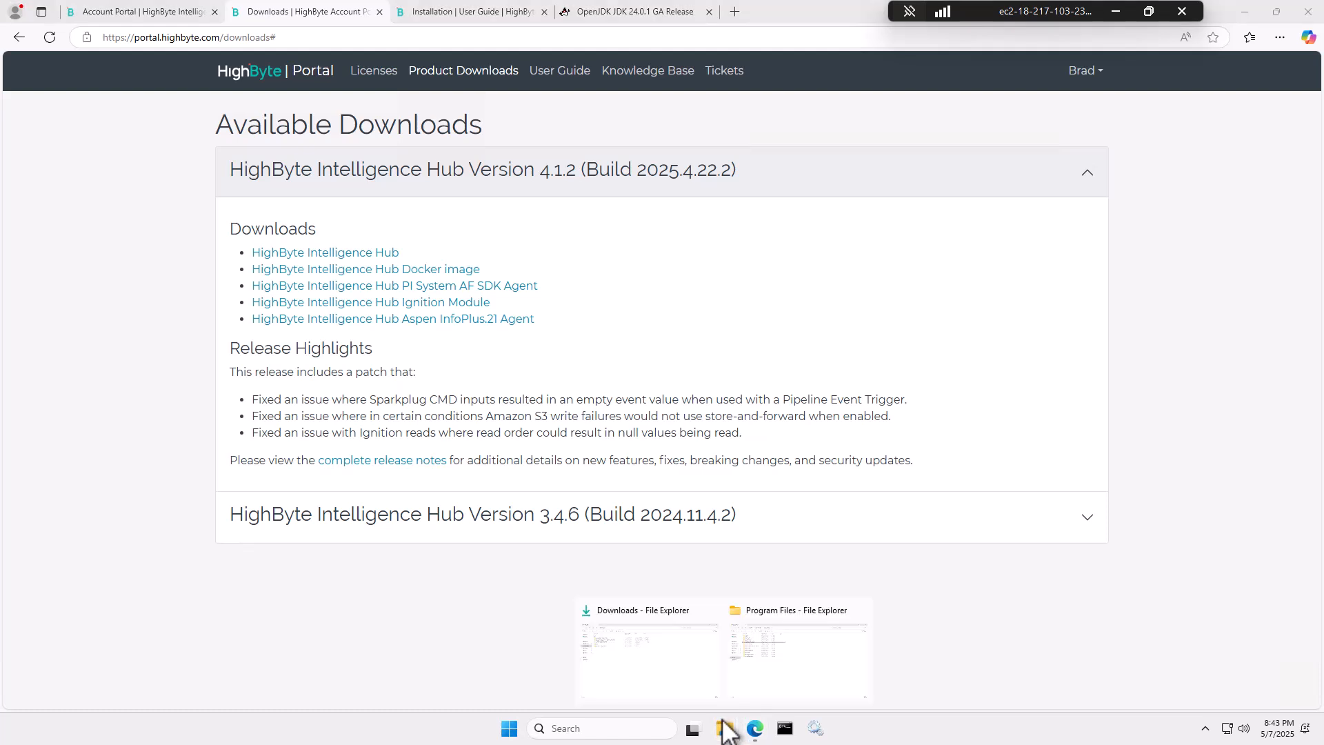
left_click(796, 672)
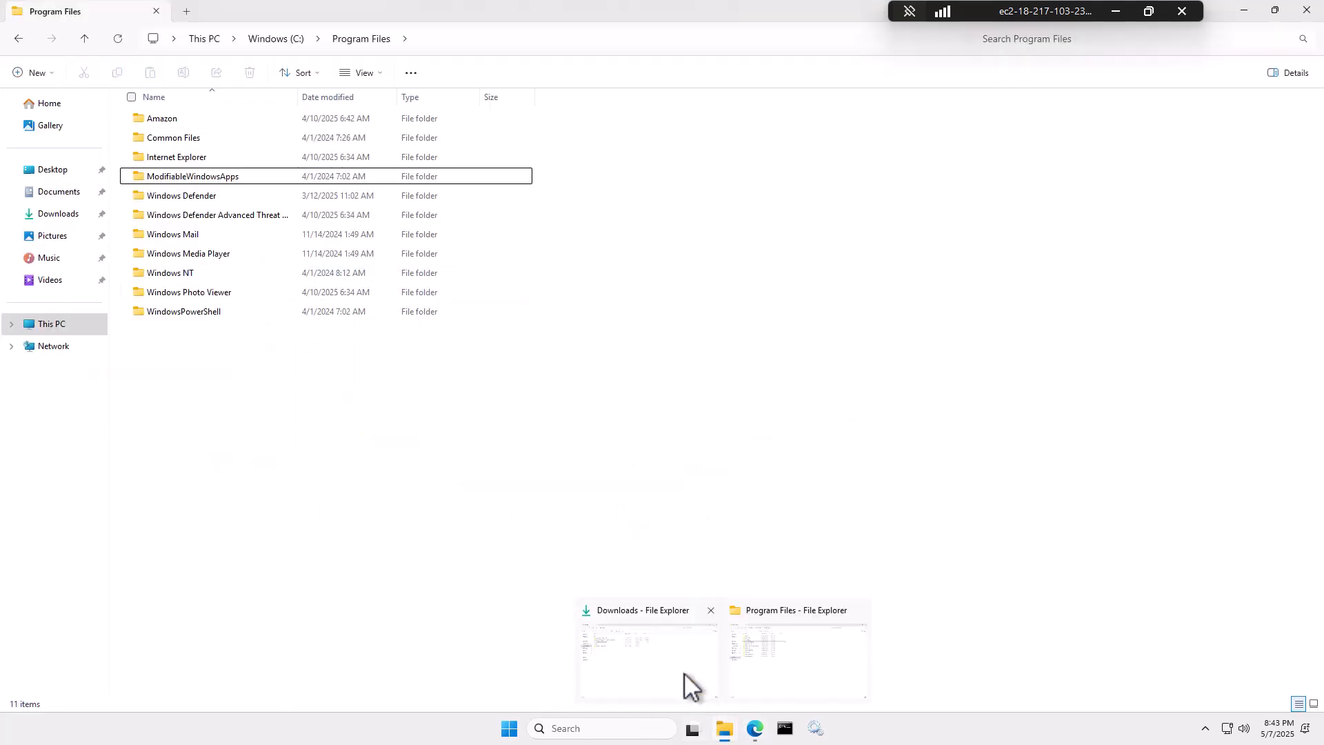
left_click(699, 692)
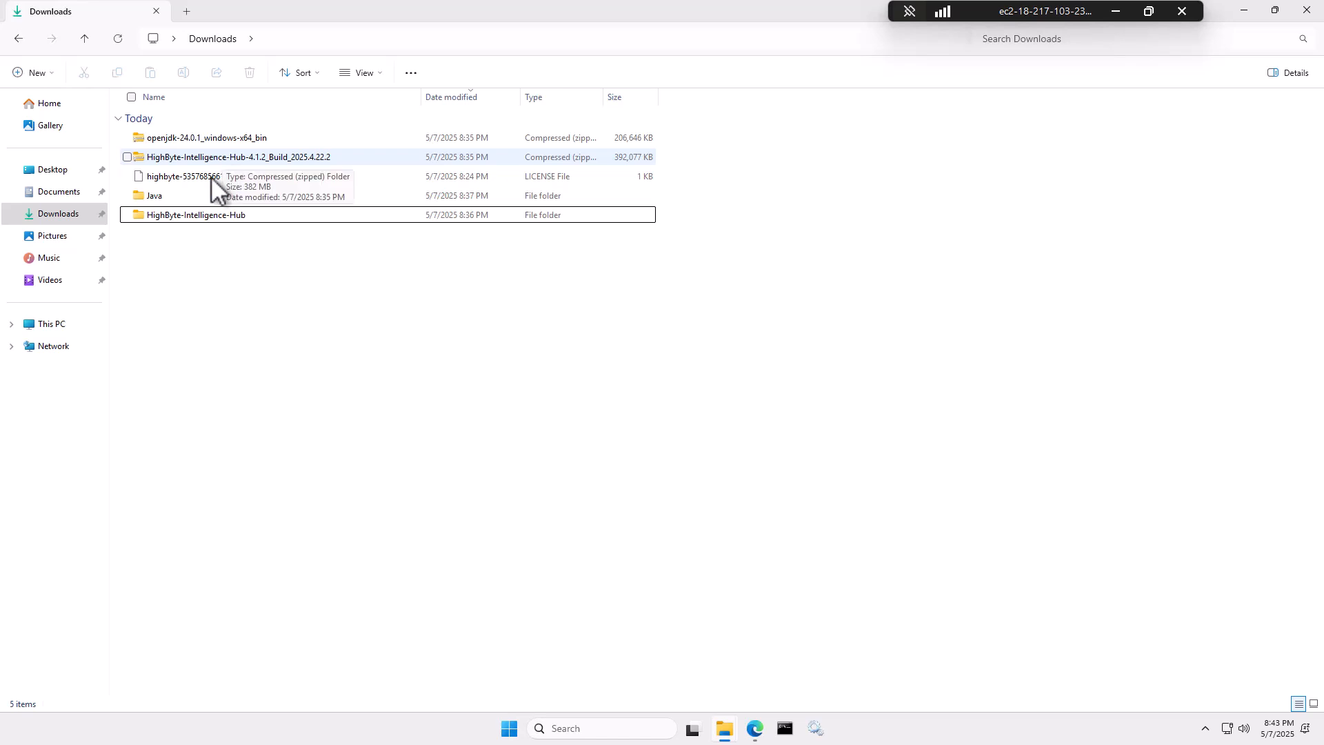
double_click(196, 213)
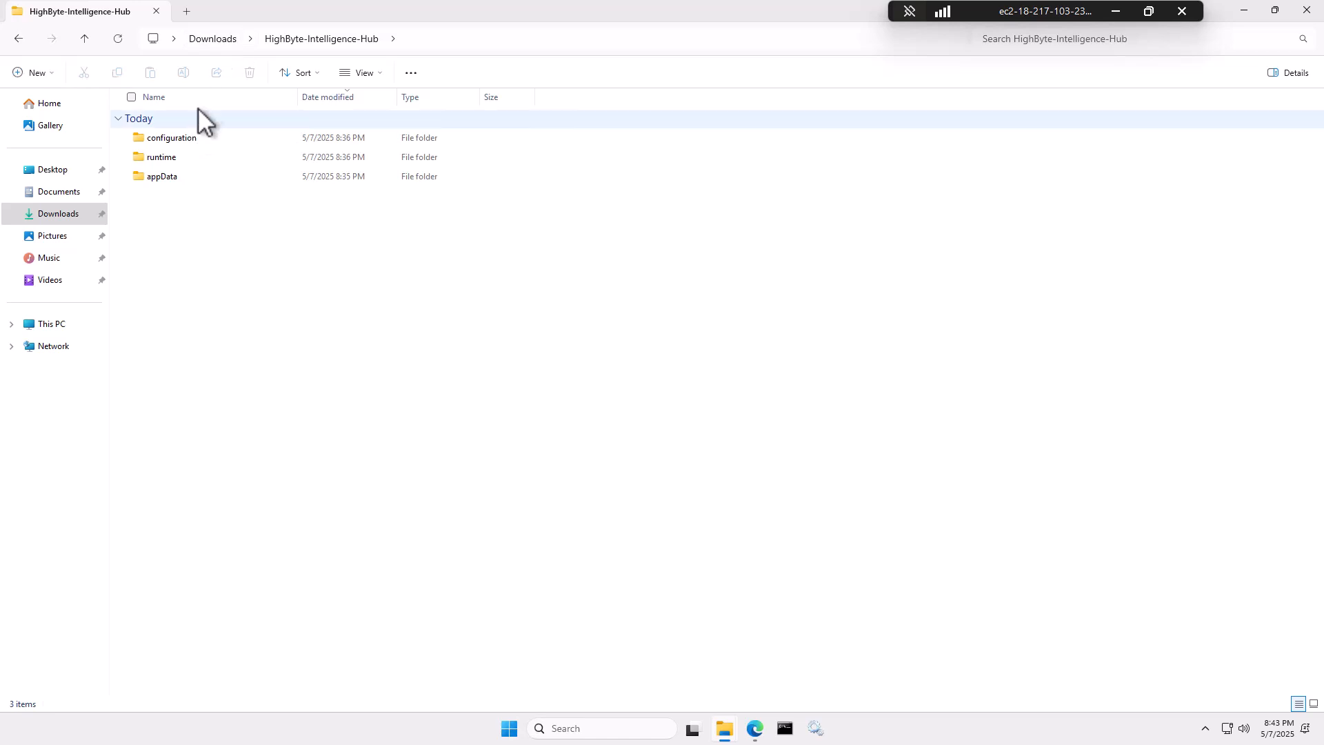
left_click(203, 40)
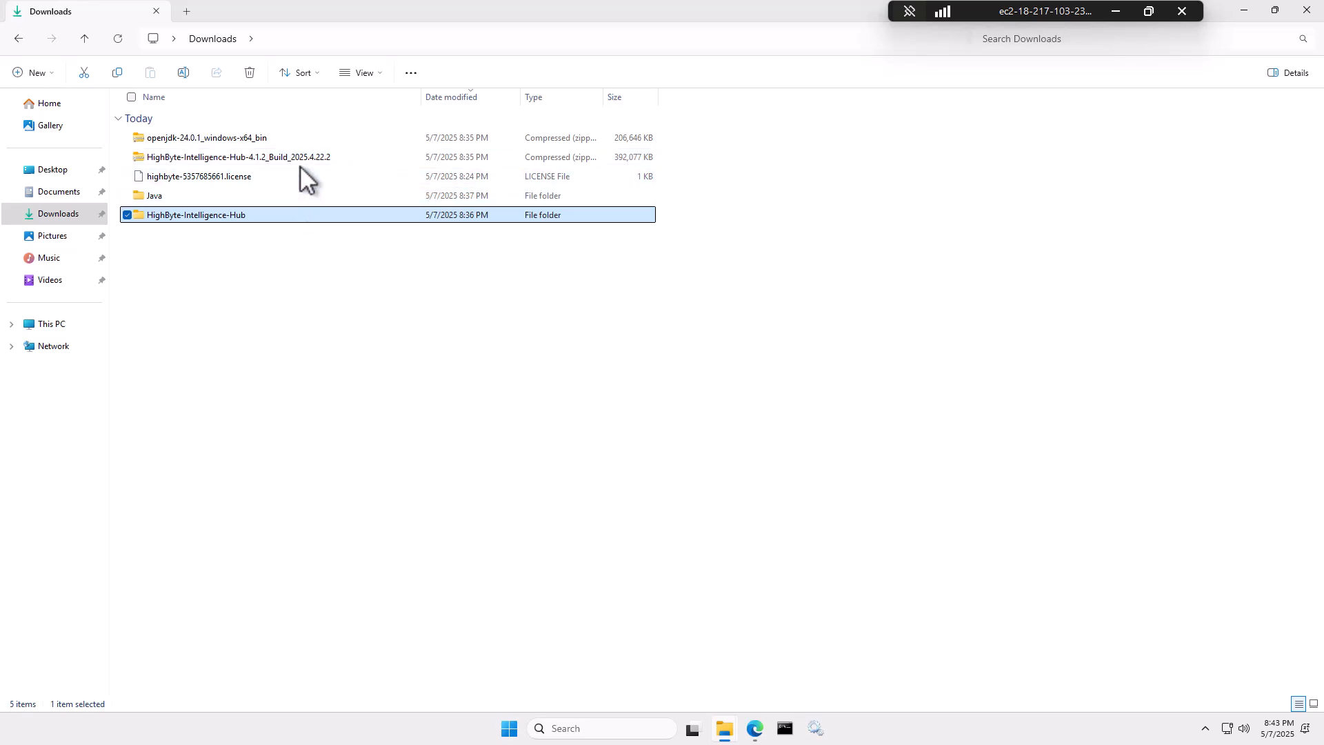
Step: Review the Installing Java page of the HighByte user guide in the browser and compare its version requirement with the OpenJDK 24.0.1 builds
left_click(755, 728)
left_click(484, 12)
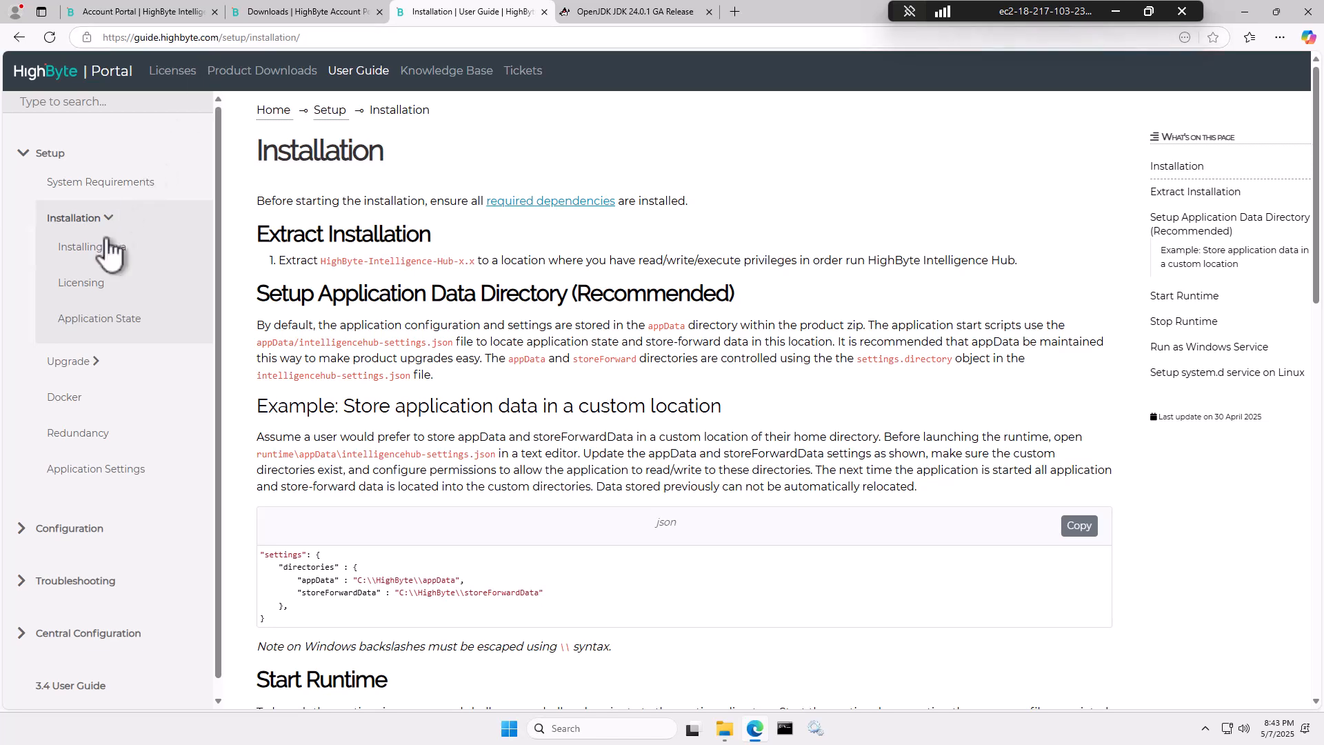
left_click(104, 249)
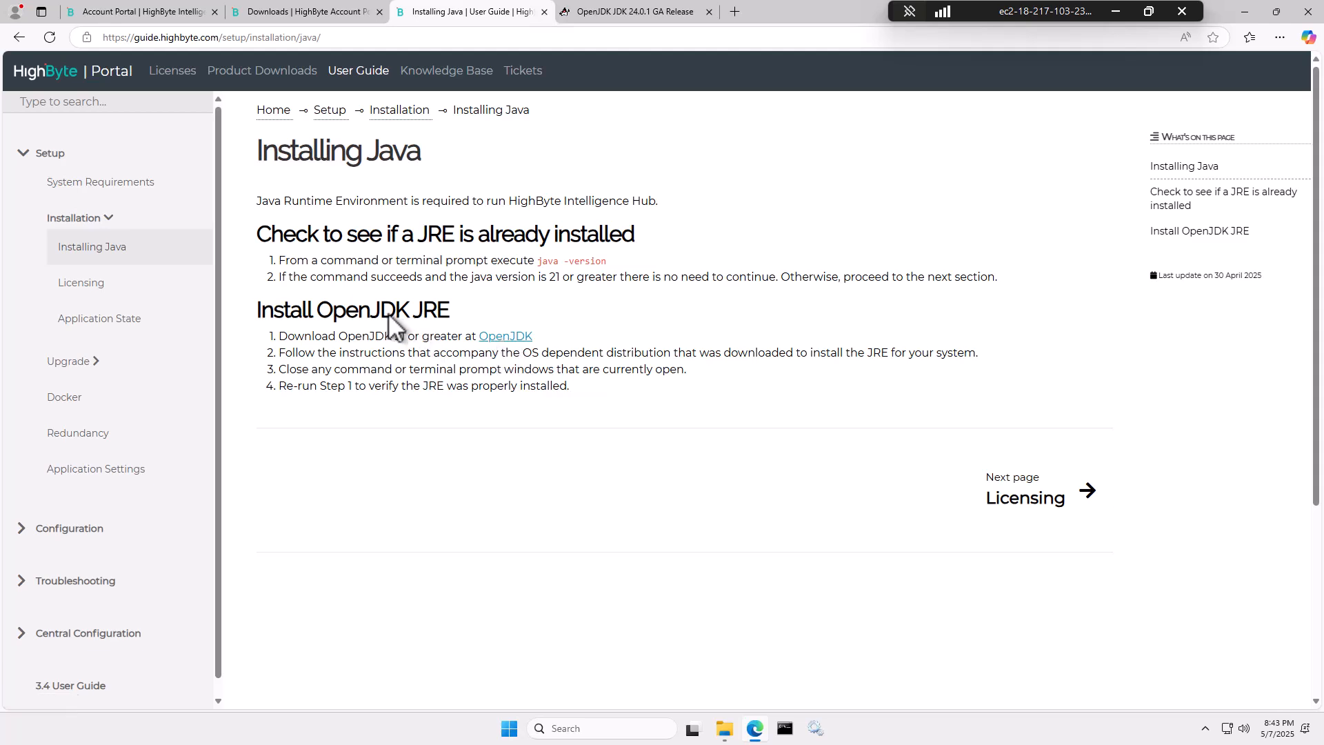
left_click(621, 12)
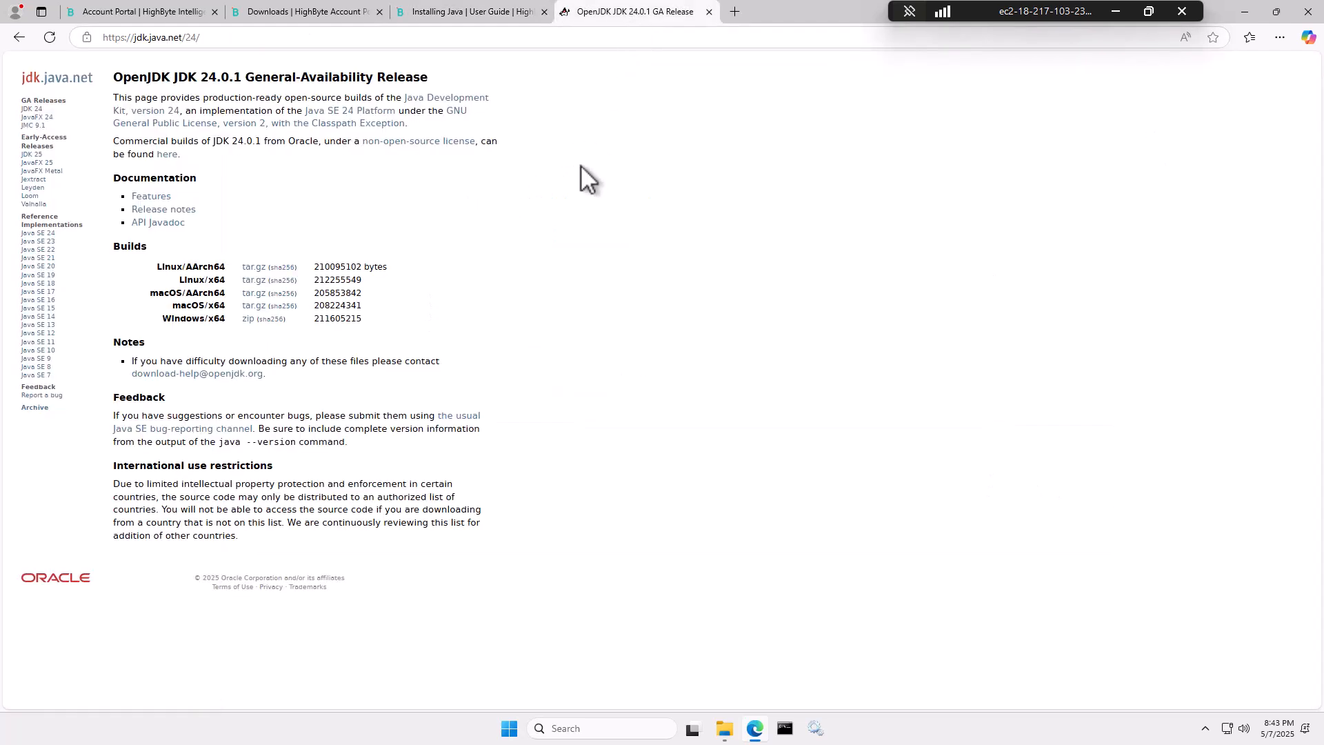
left_click(436, 13)
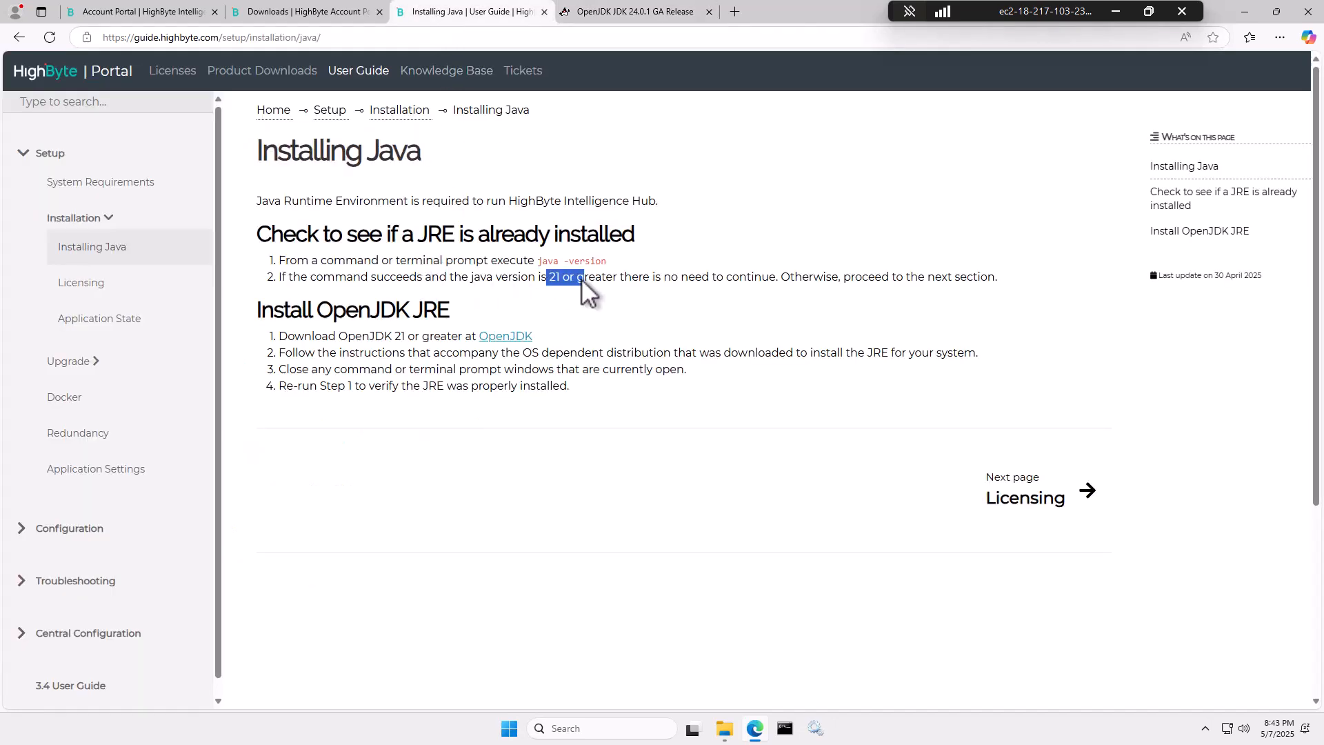
left_click(613, 12)
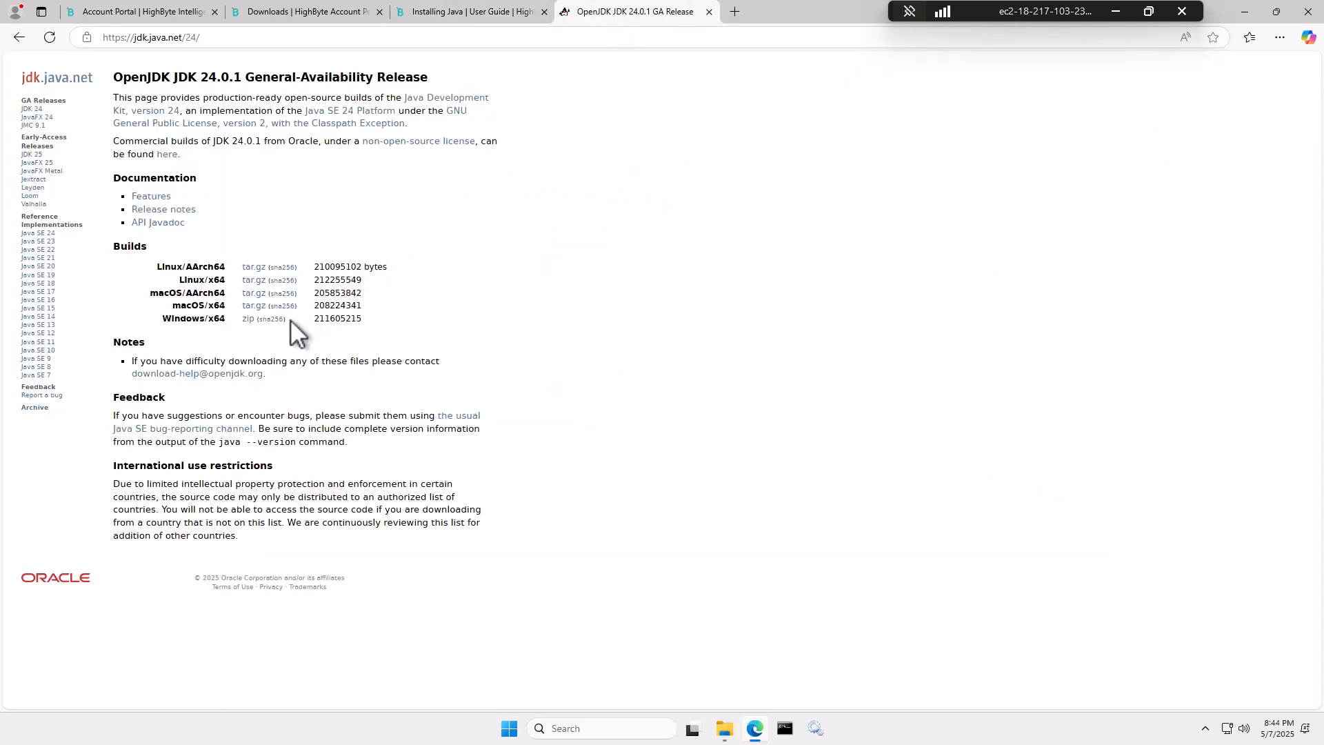
Step: Check the extracted Java folder in Downloads in File Explorer and copy it into C:\Program Files
mouse_move(723, 728)
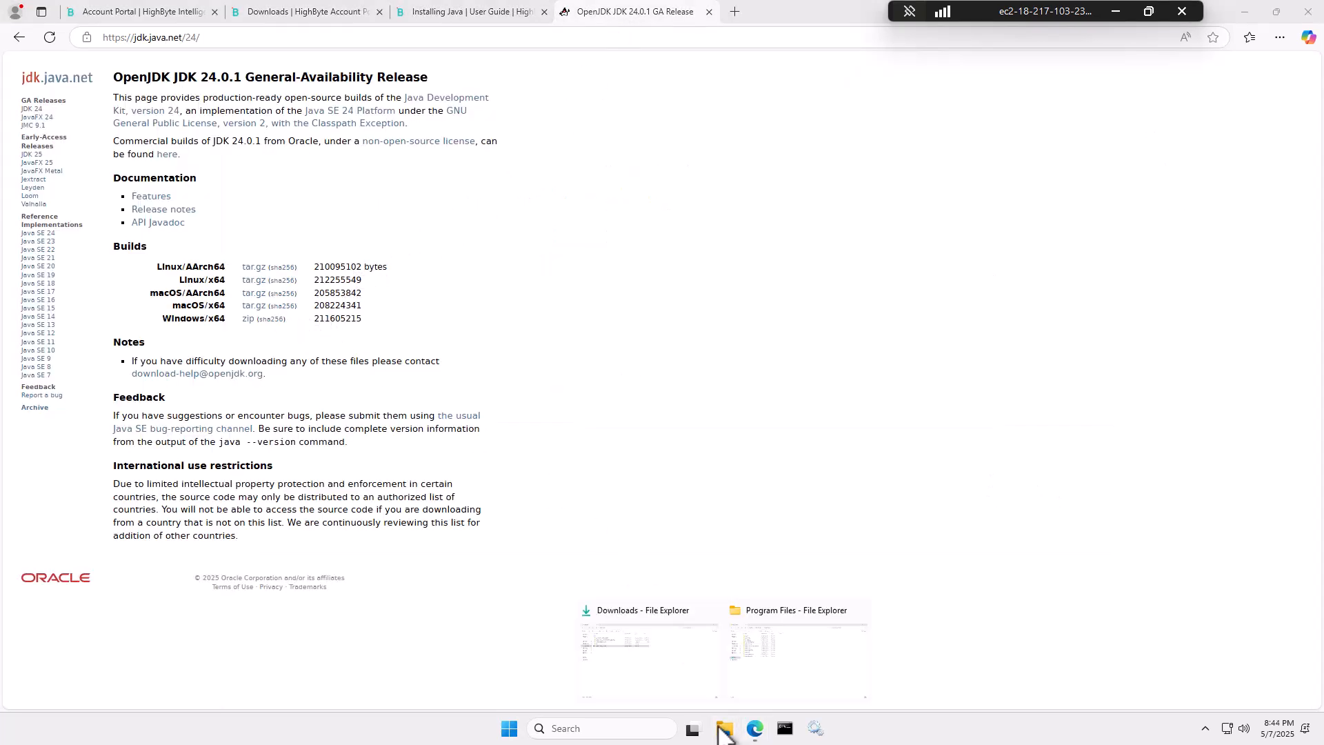
left_click(668, 674)
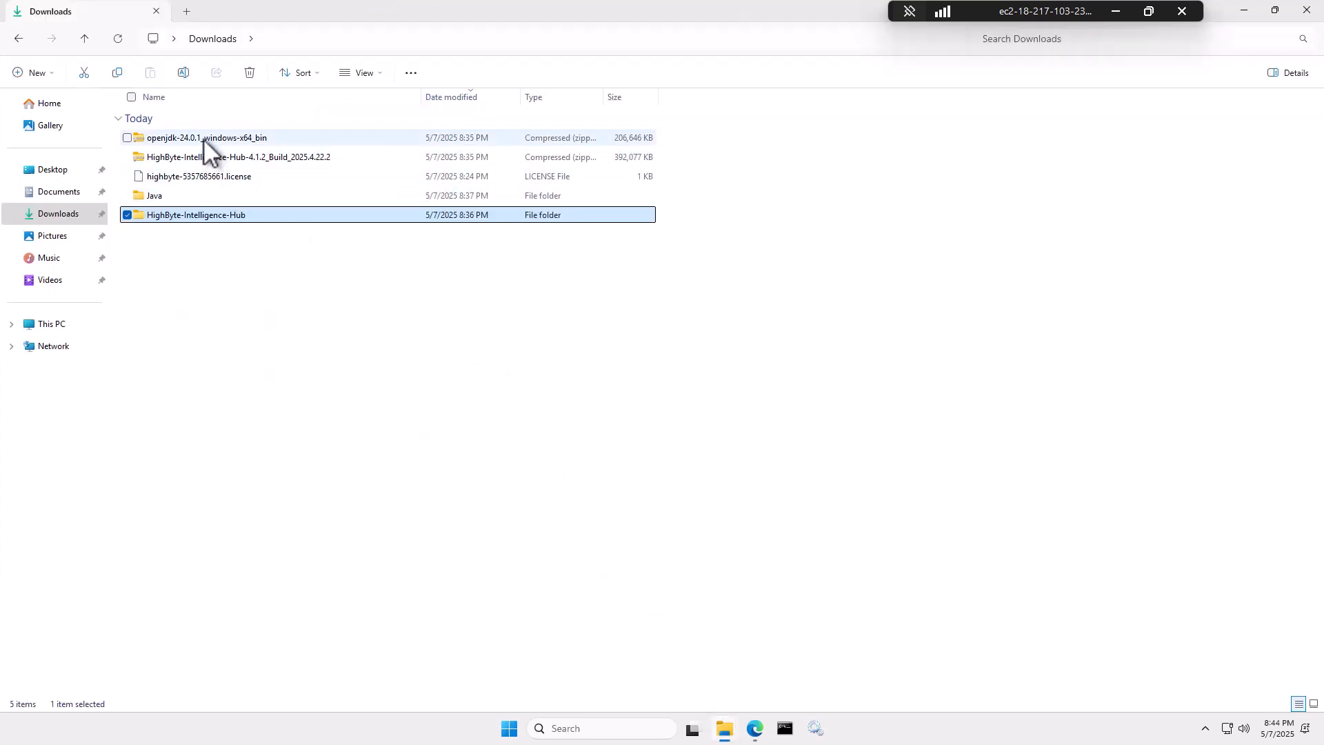
double_click(151, 195)
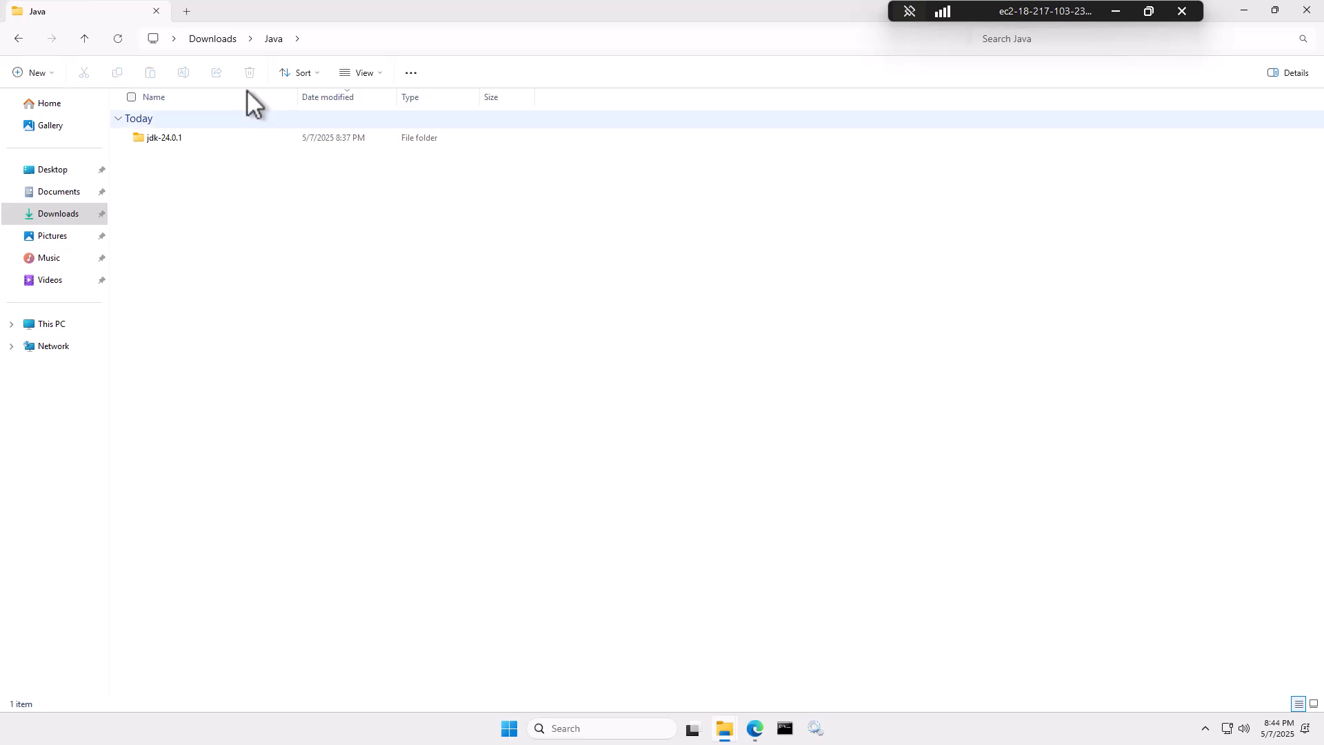
left_click(217, 41)
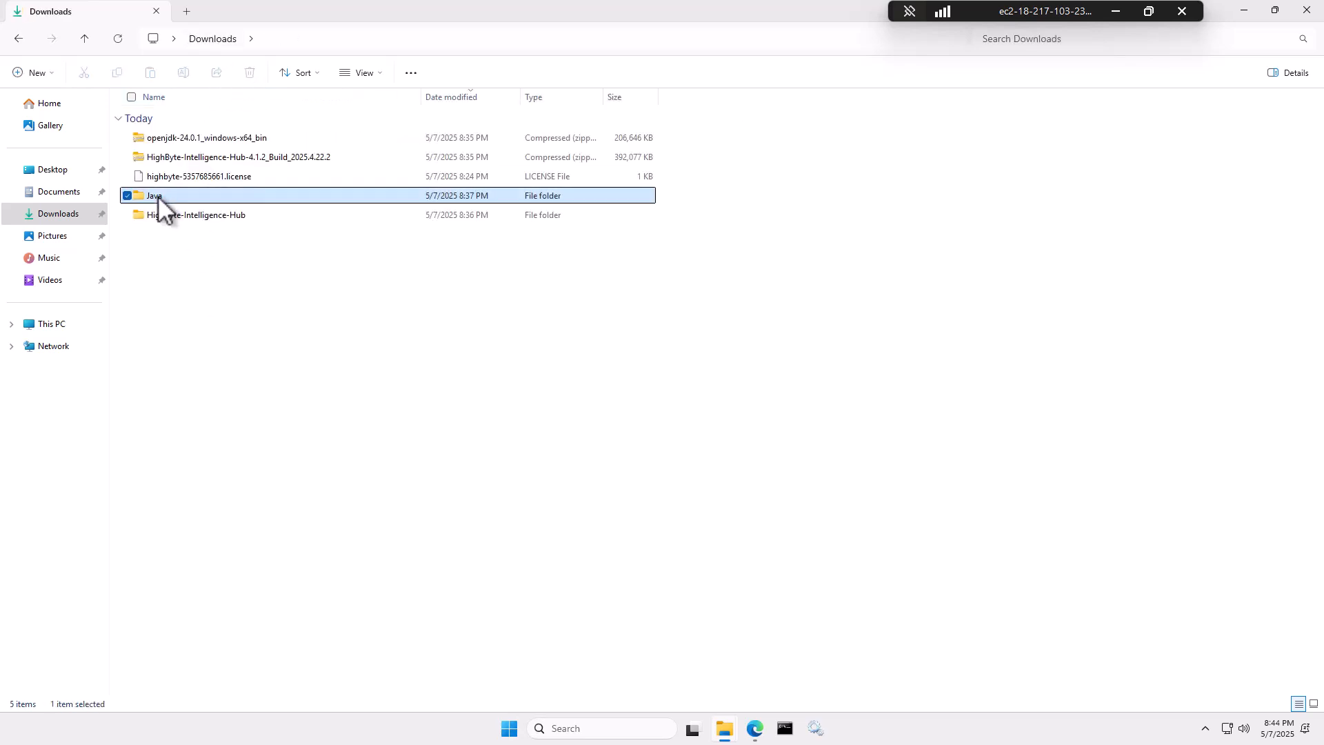
key("ctrl+c")
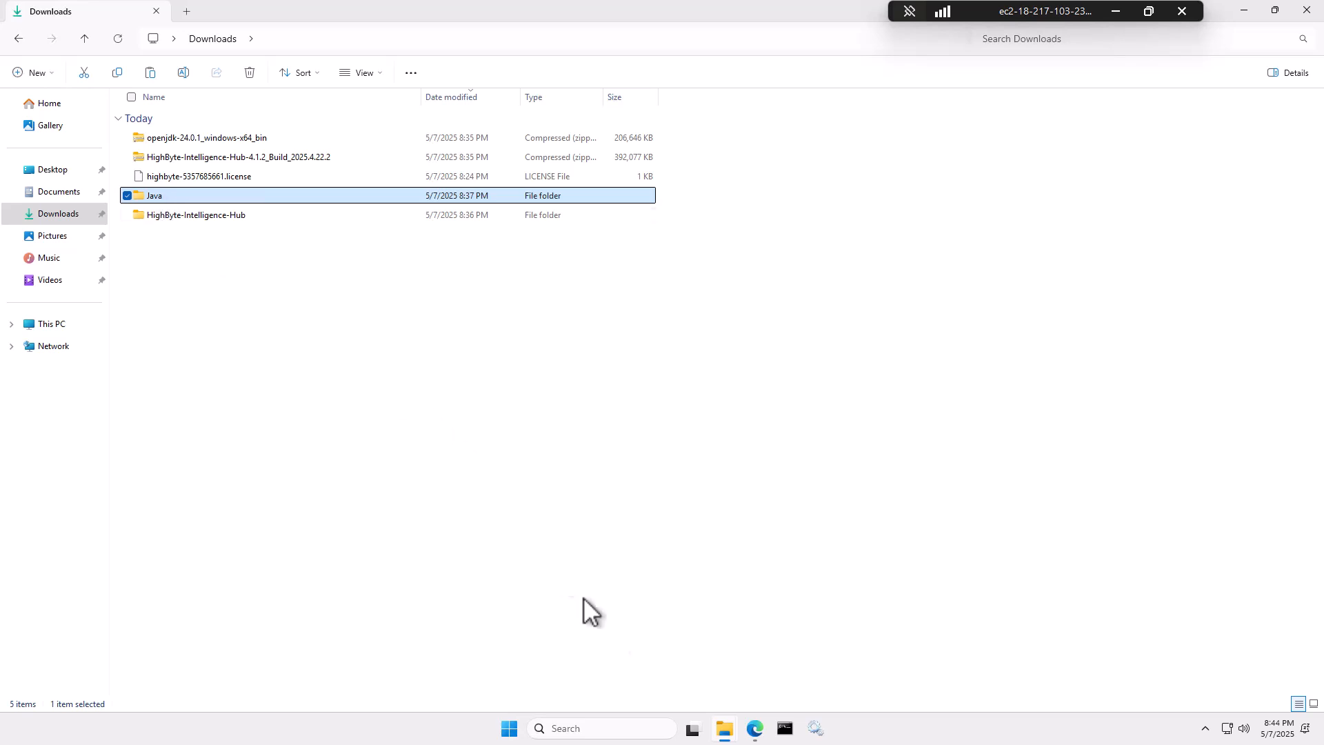
mouse_move(724, 729)
left_click(753, 681)
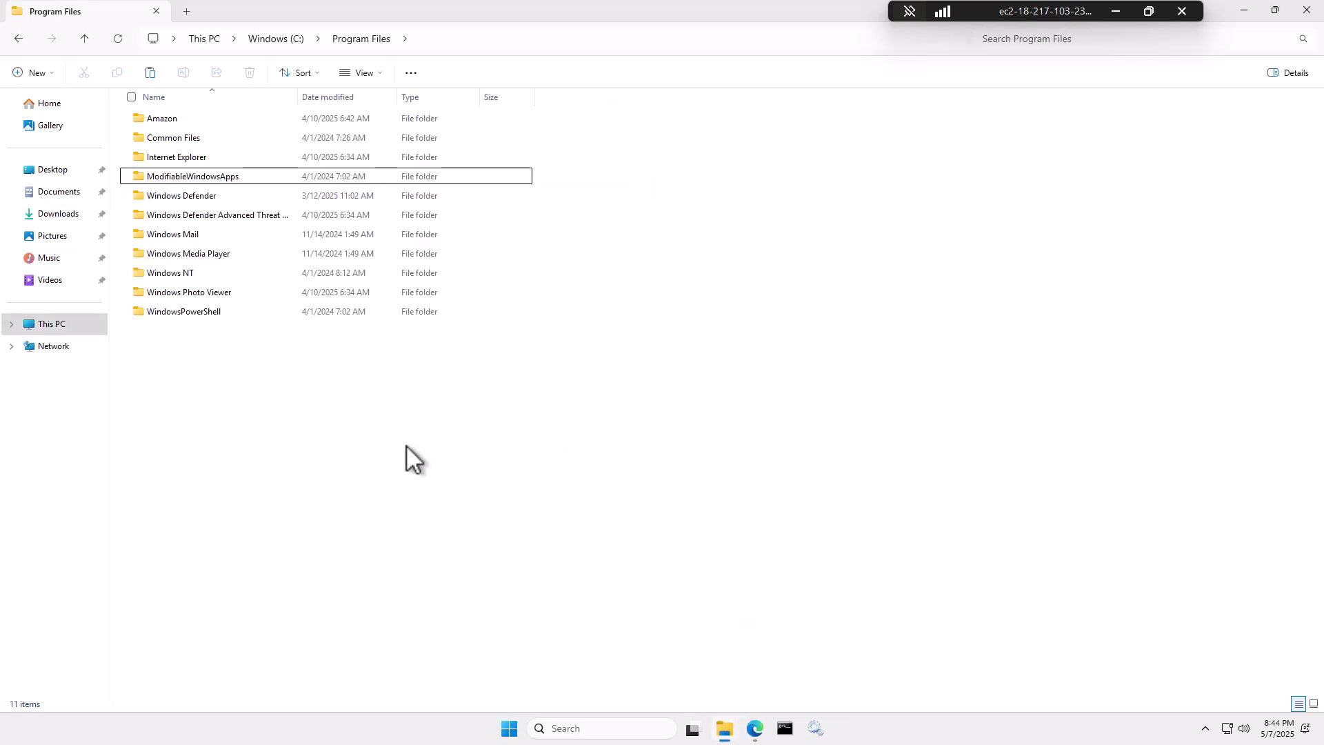
key("ctrl+v")
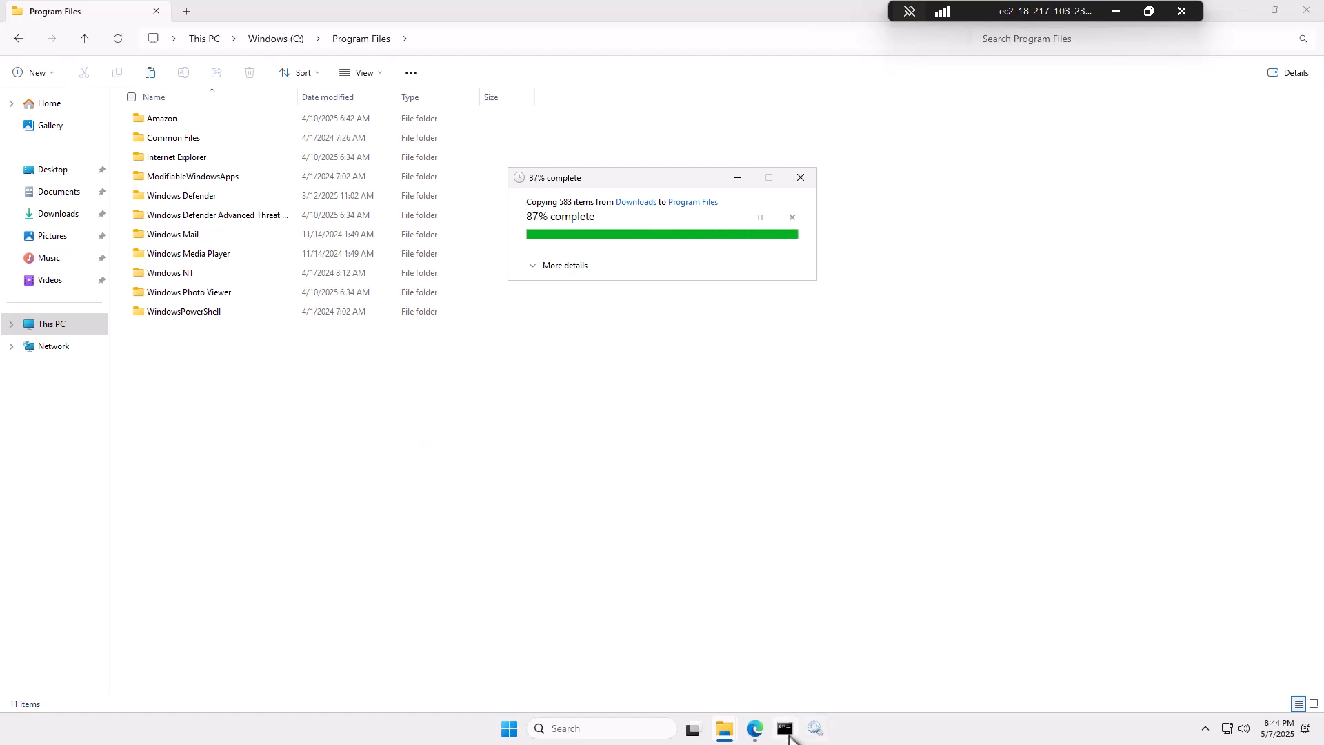
Step: Check the installed Java version by running java -version in a Command Prompt, then close the window
right_click(788, 735)
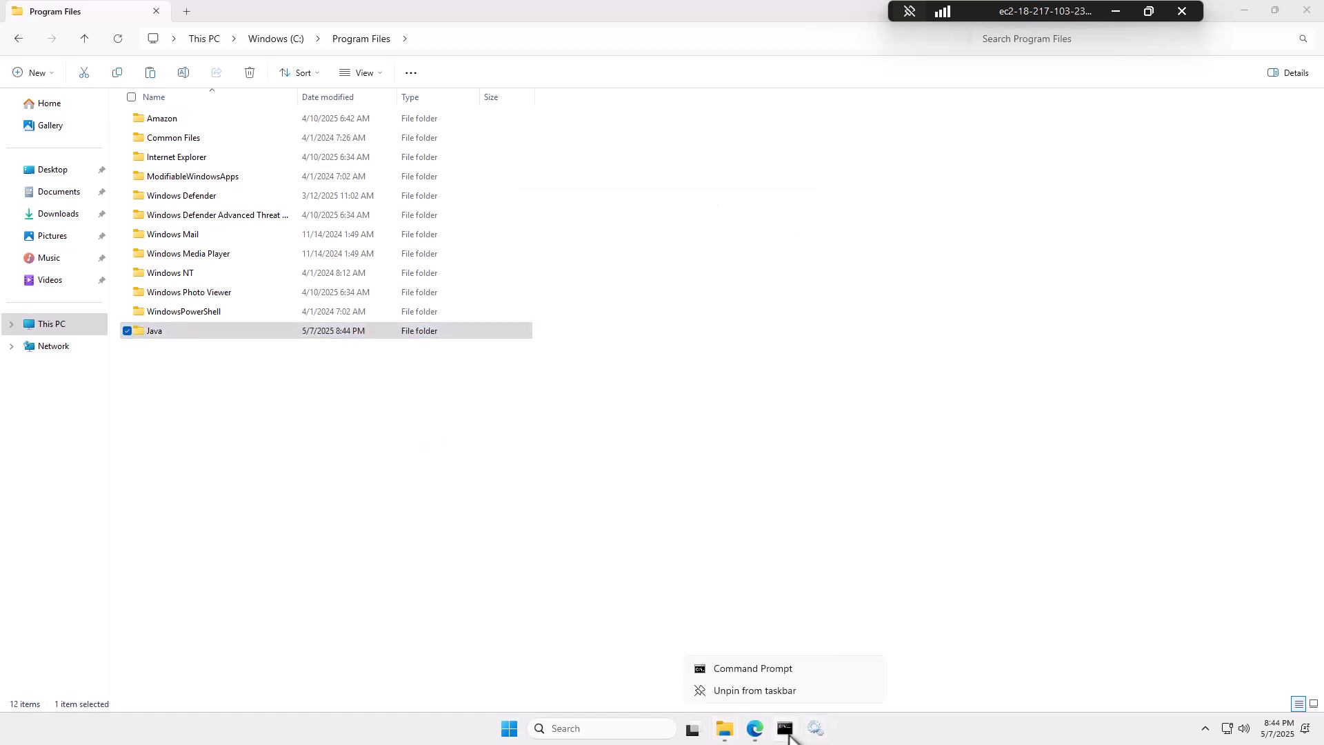
left_click(751, 669)
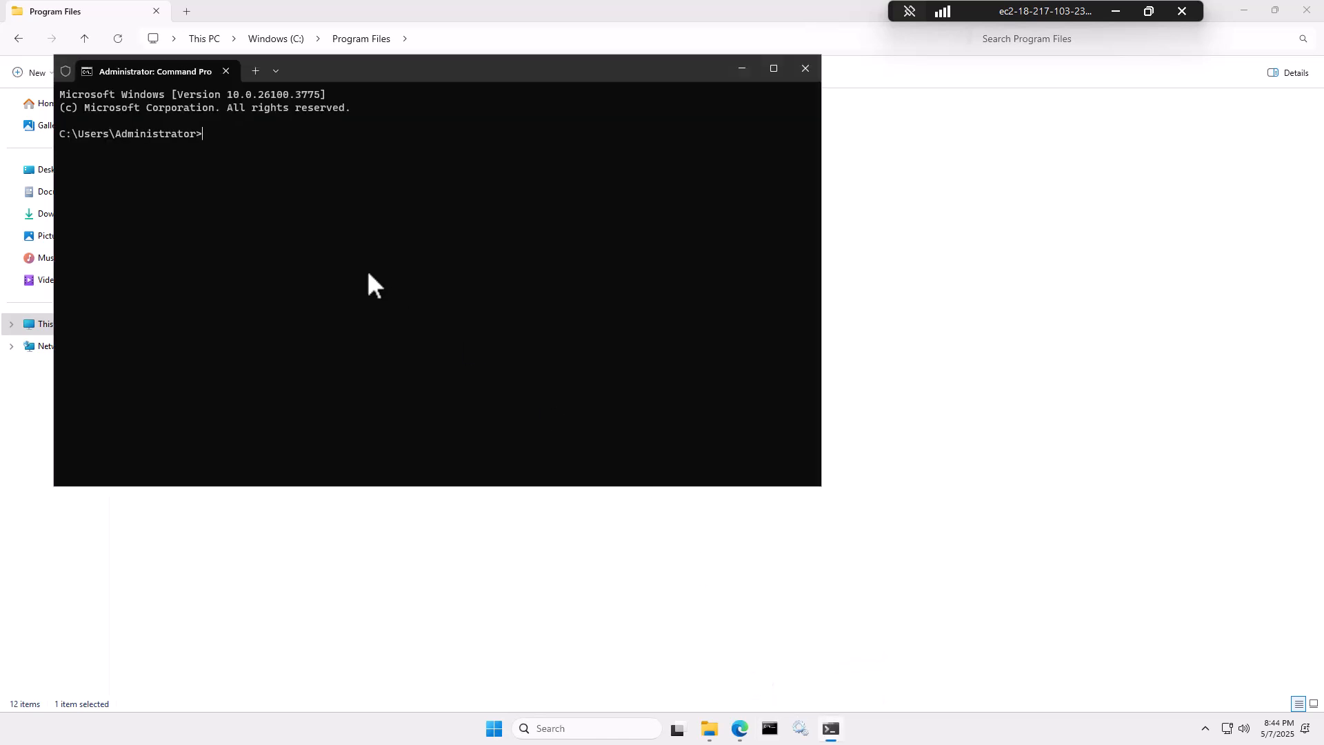
type("java -version")
key("Return")
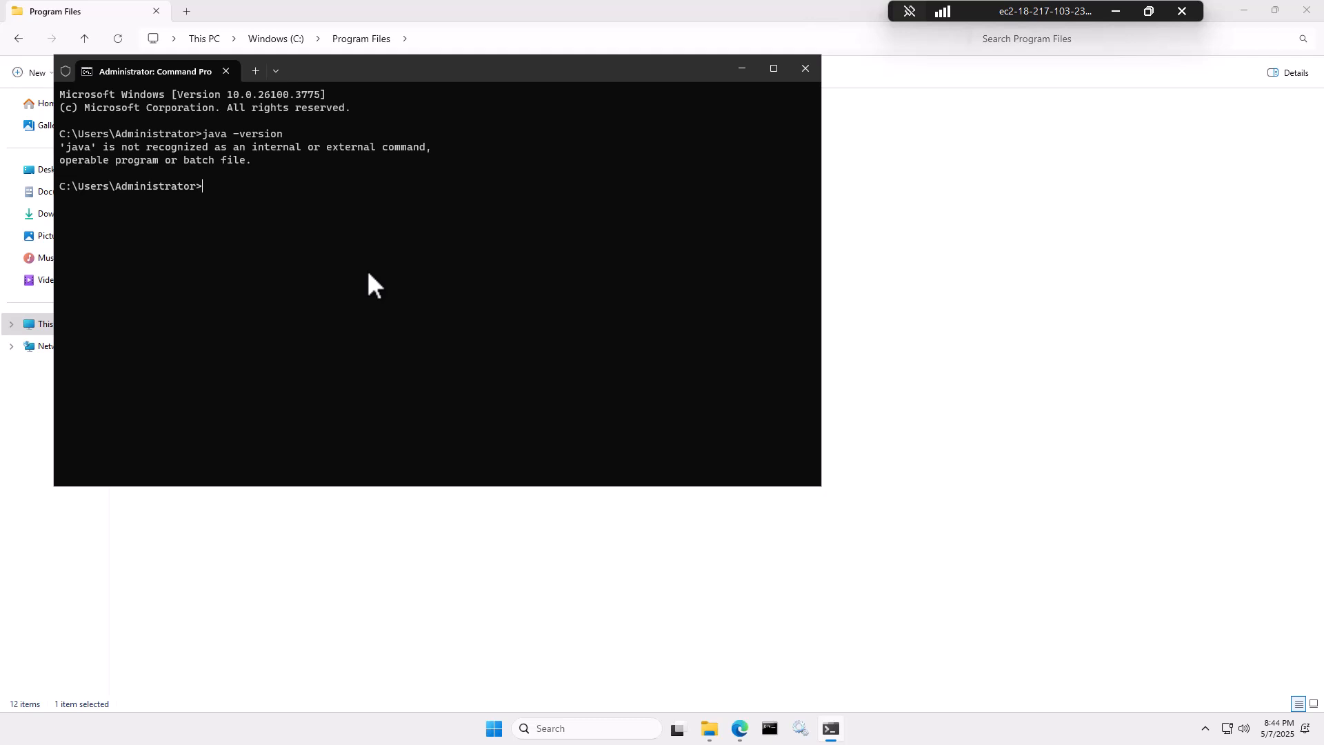
left_click(805, 68)
Step: Open the jdk-24.0.1 folder inside C:\Program Files\Java
left_click(448, 425)
double_click(191, 334)
double_click(171, 121)
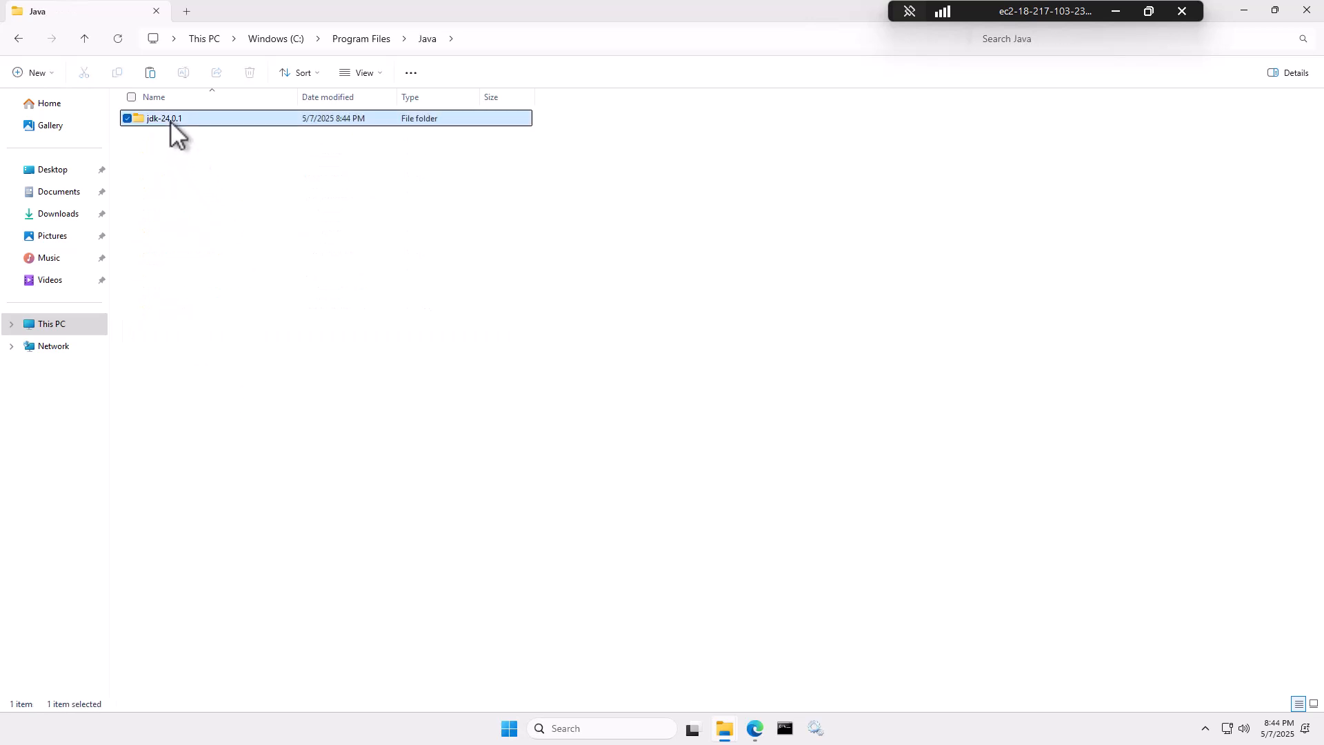
Step: Open the system Path variable for editing in the Windows environment variables settings
left_click(508, 728)
left_click(520, 237)
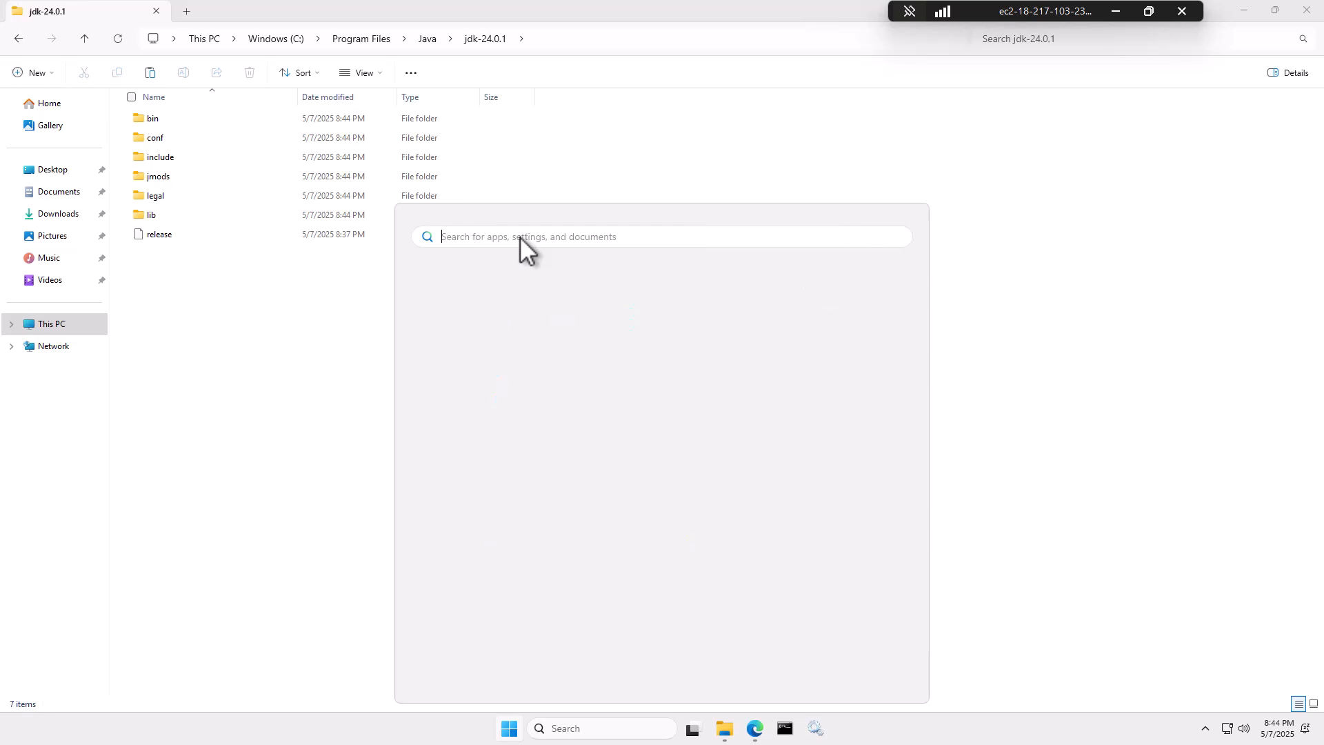
type("envi")
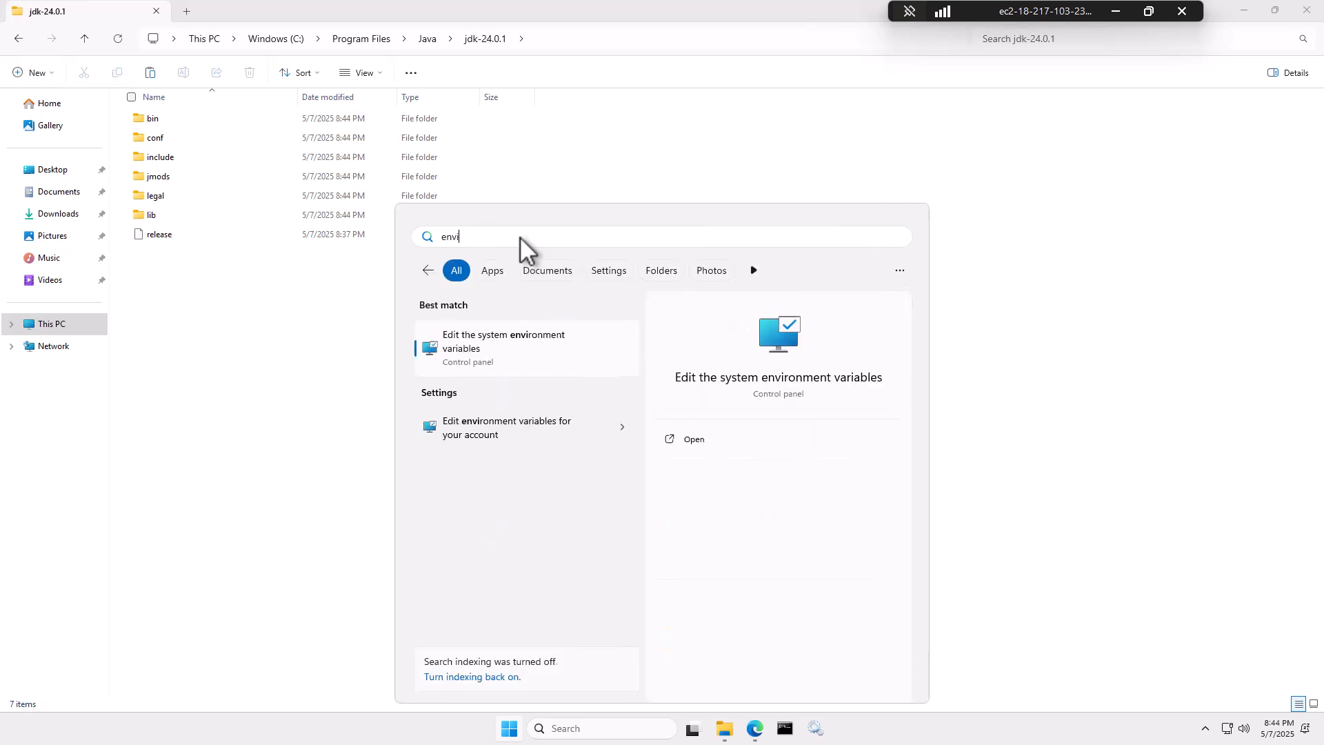
left_click(512, 341)
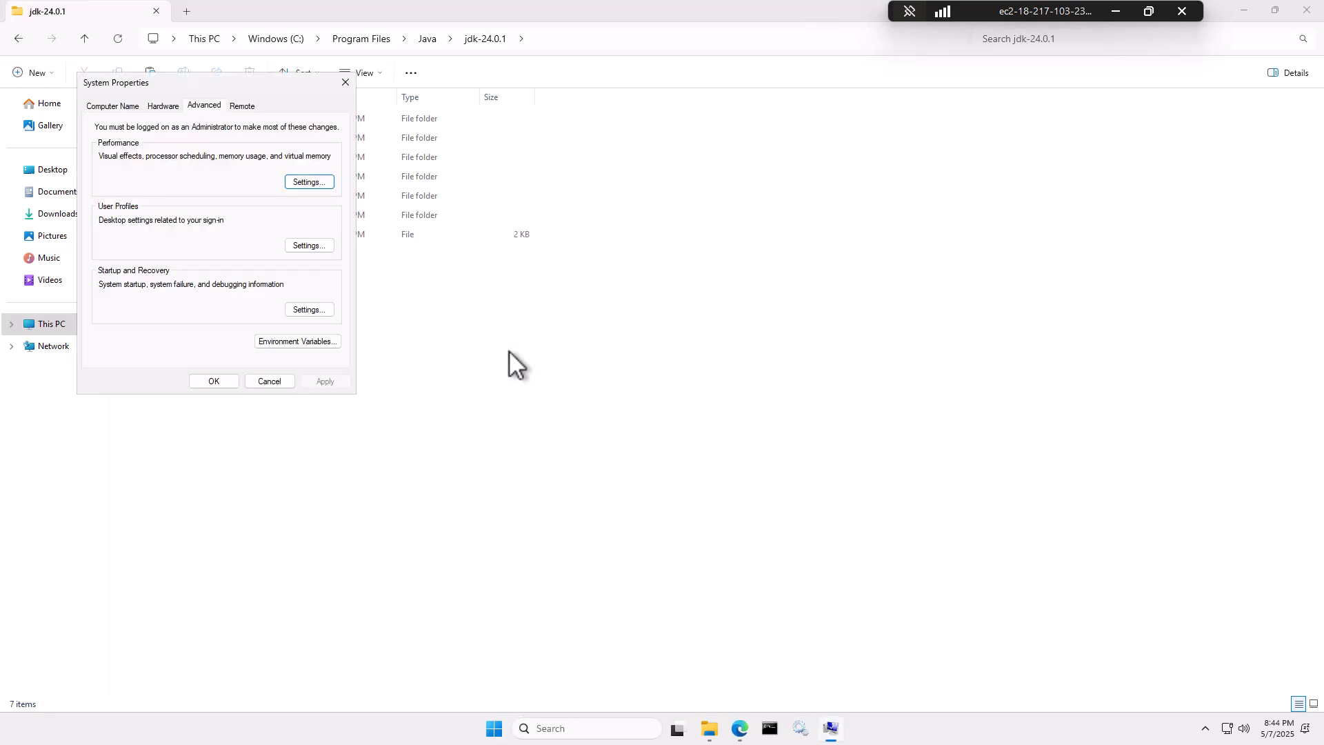
left_click(324, 336)
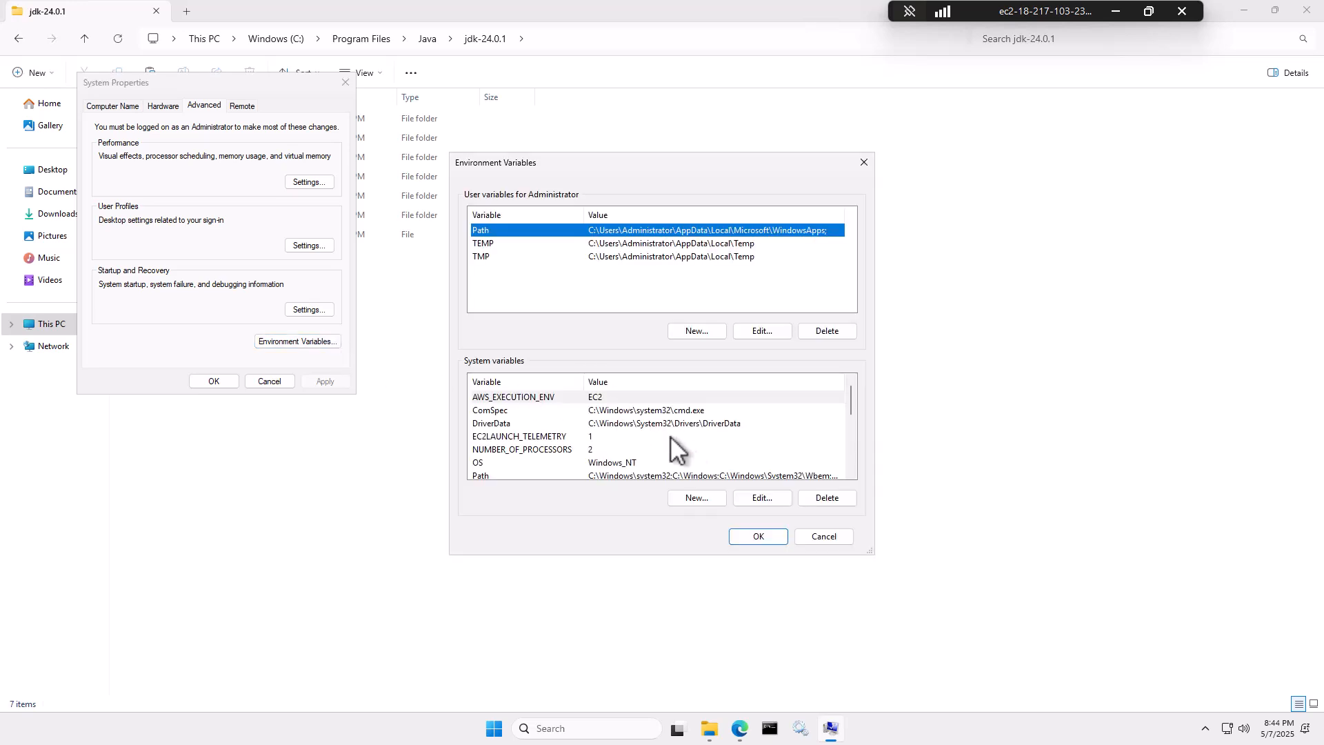
scroll(759, 461, "down", 2)
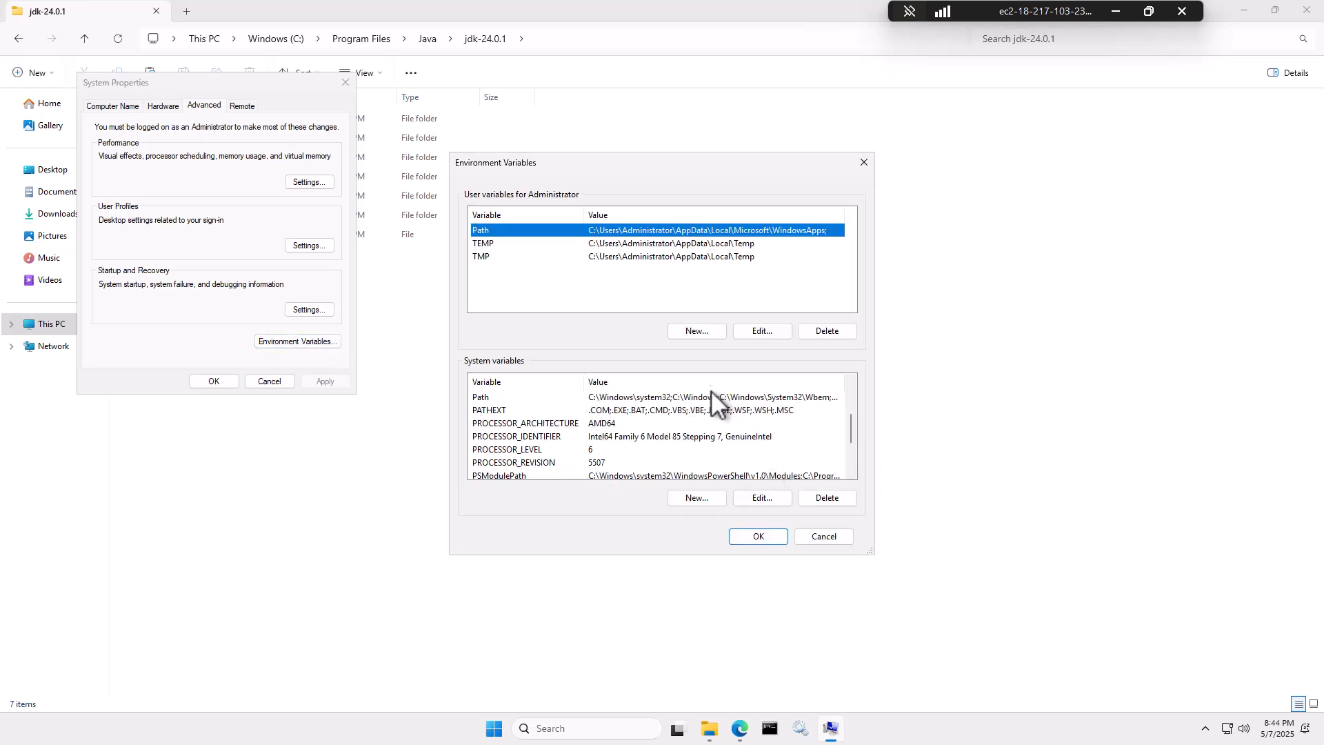
left_click(710, 394)
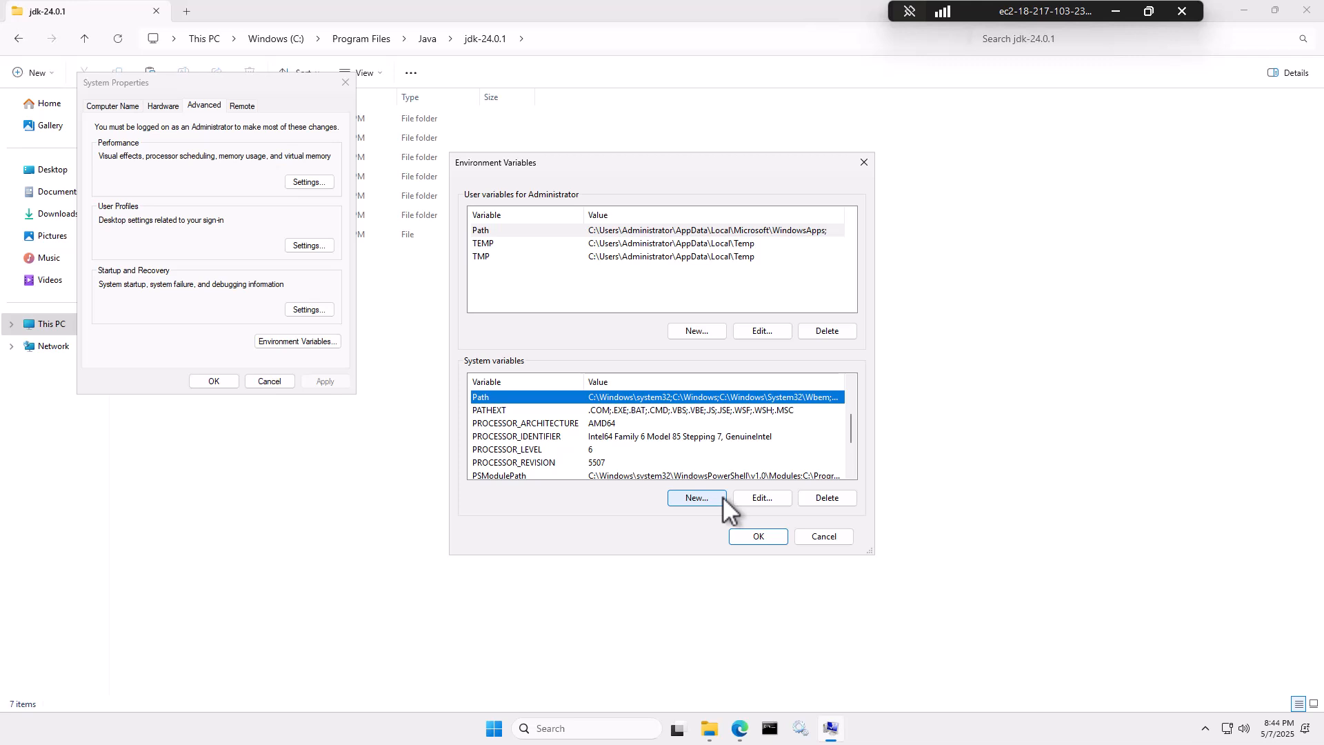
left_click(760, 497)
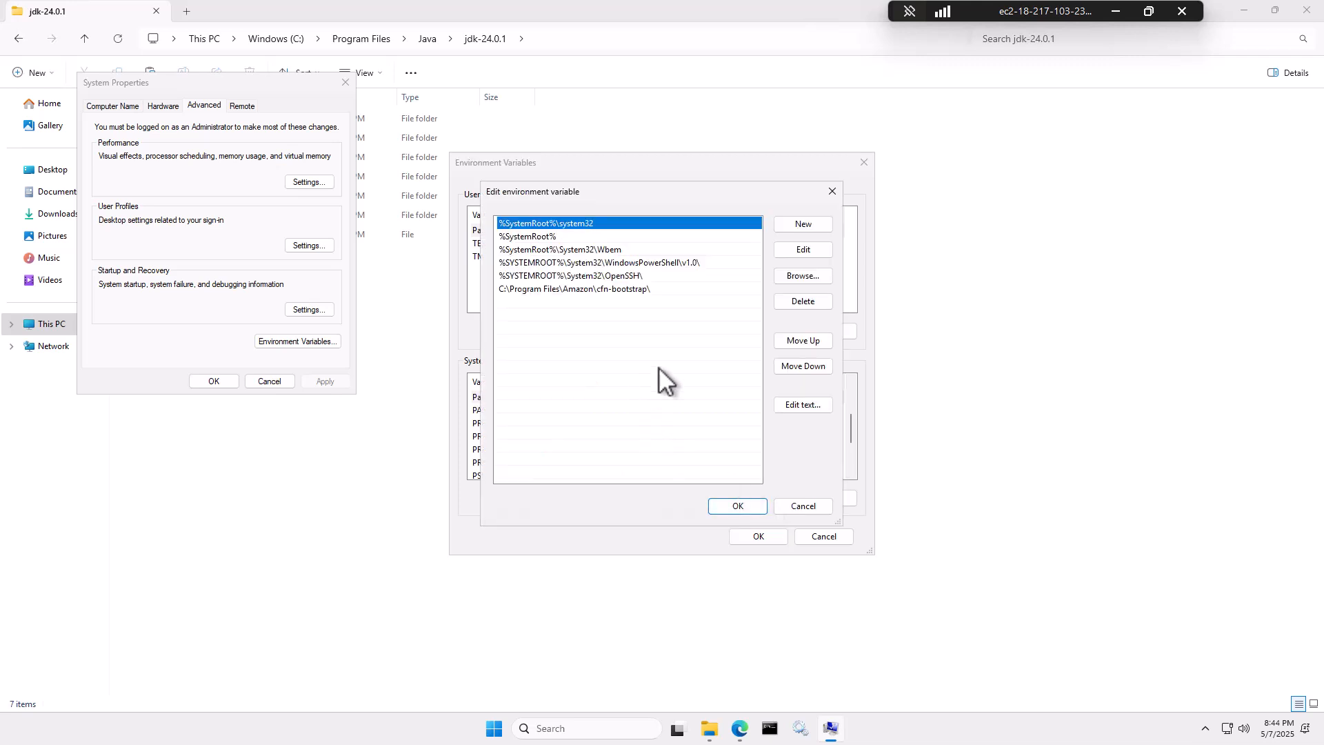
Step: Add the folder C:\Program Files\Java\jdk-24.0.1\bin as a new entry in the system Path variable
left_click(620, 304)
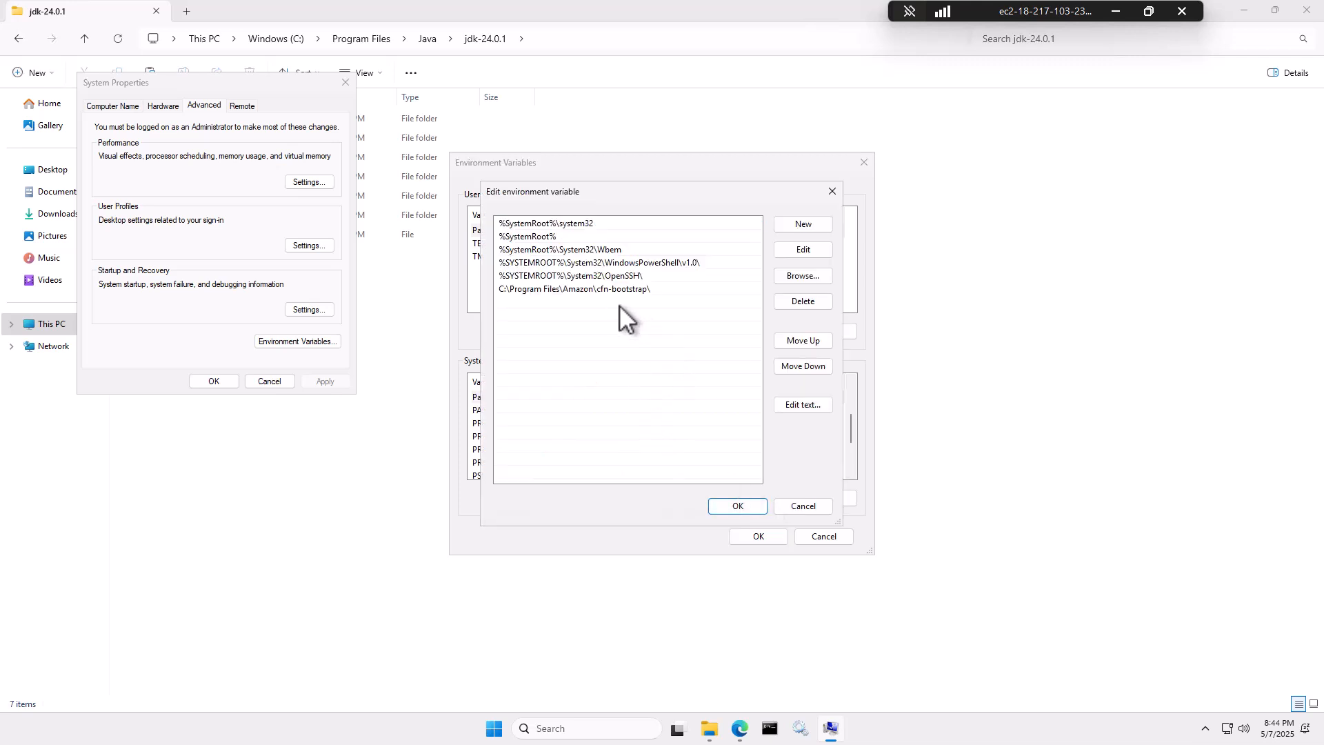
left_click(798, 226)
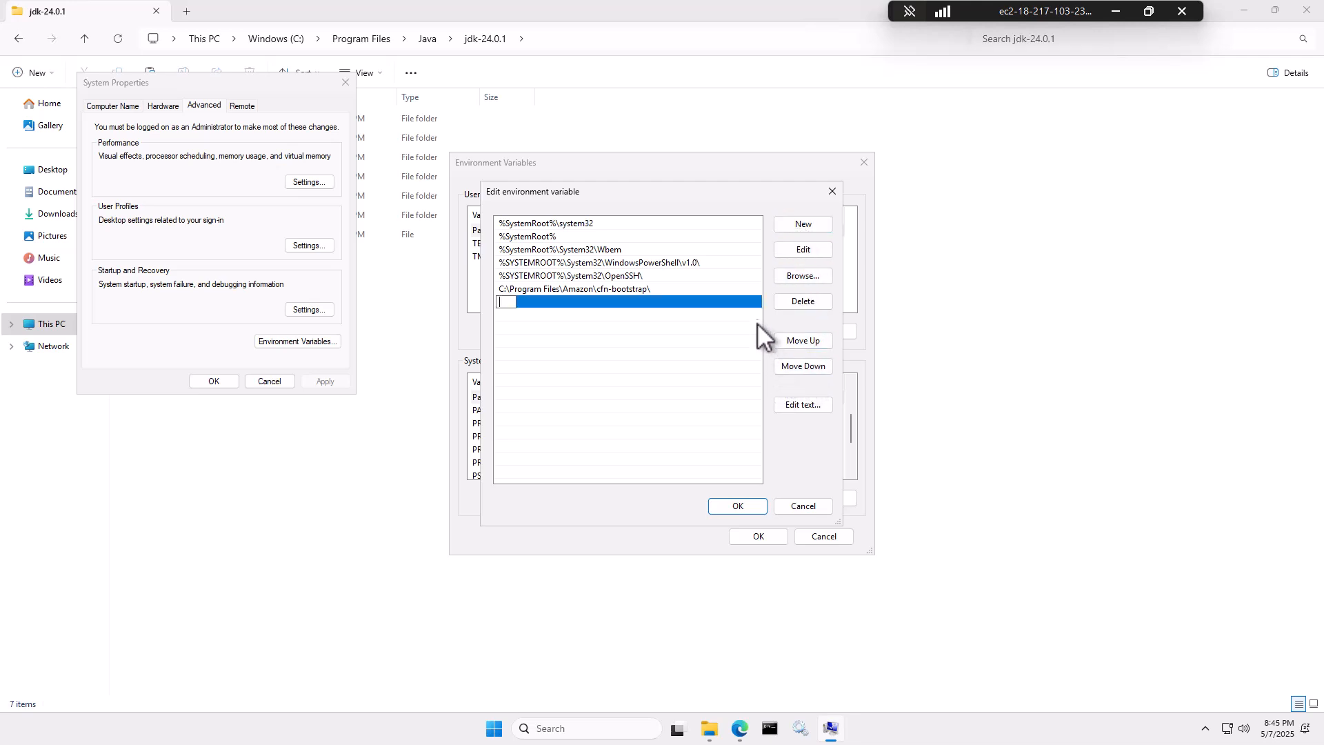
left_click(793, 278)
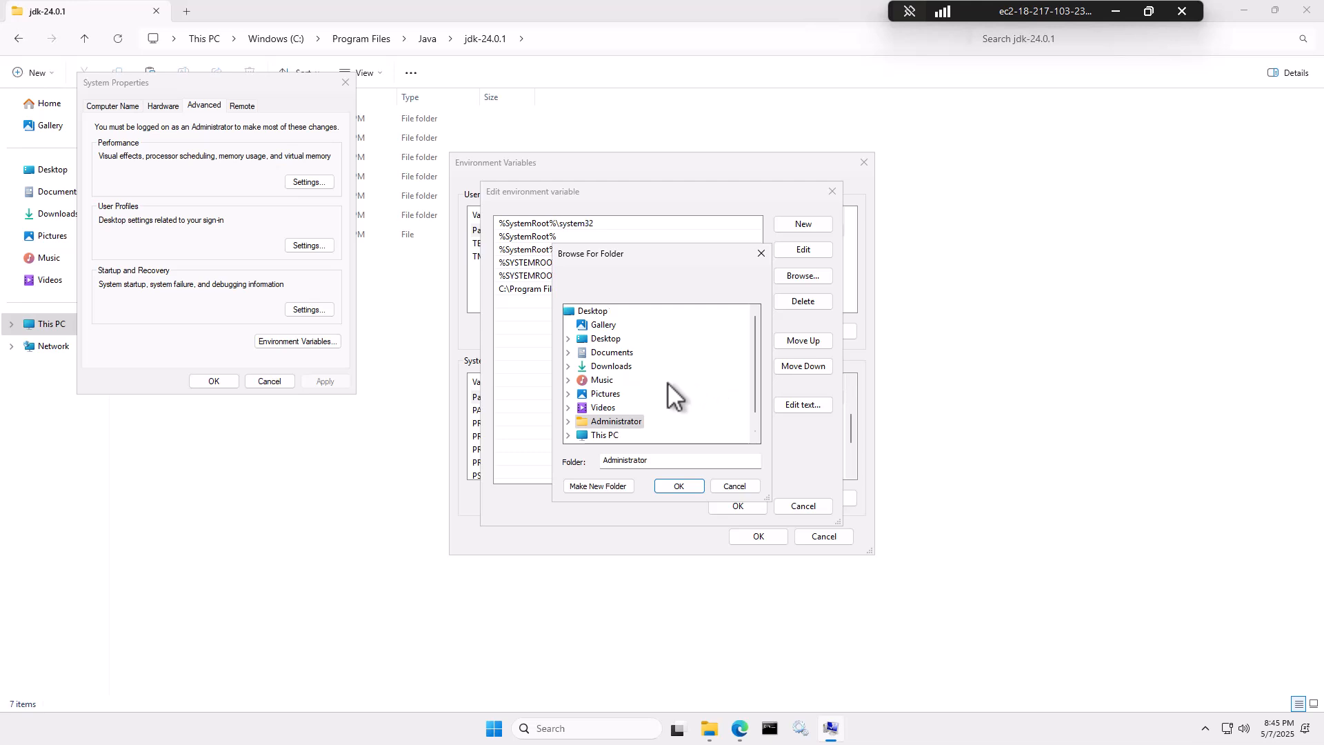
scroll(668, 382, "up", 1)
scroll(668, 382, "down", 1)
left_click(569, 421)
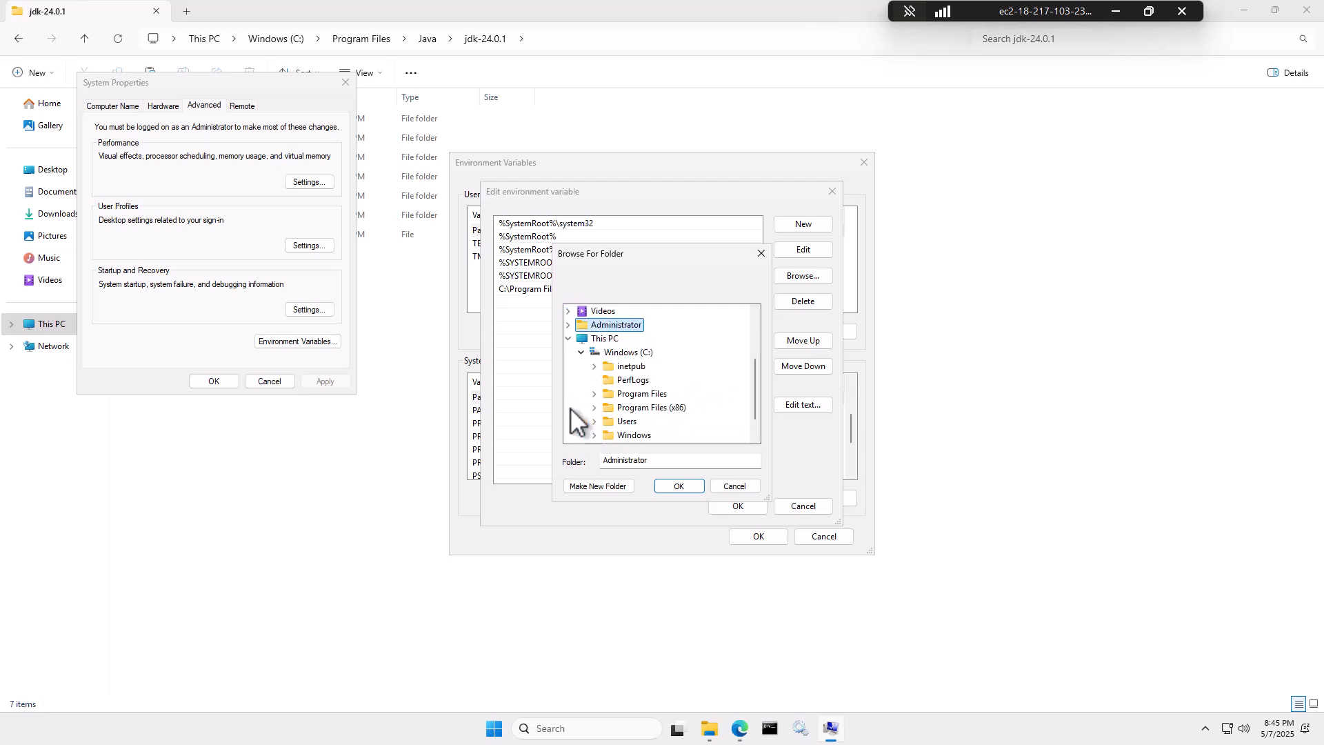
left_click(594, 394)
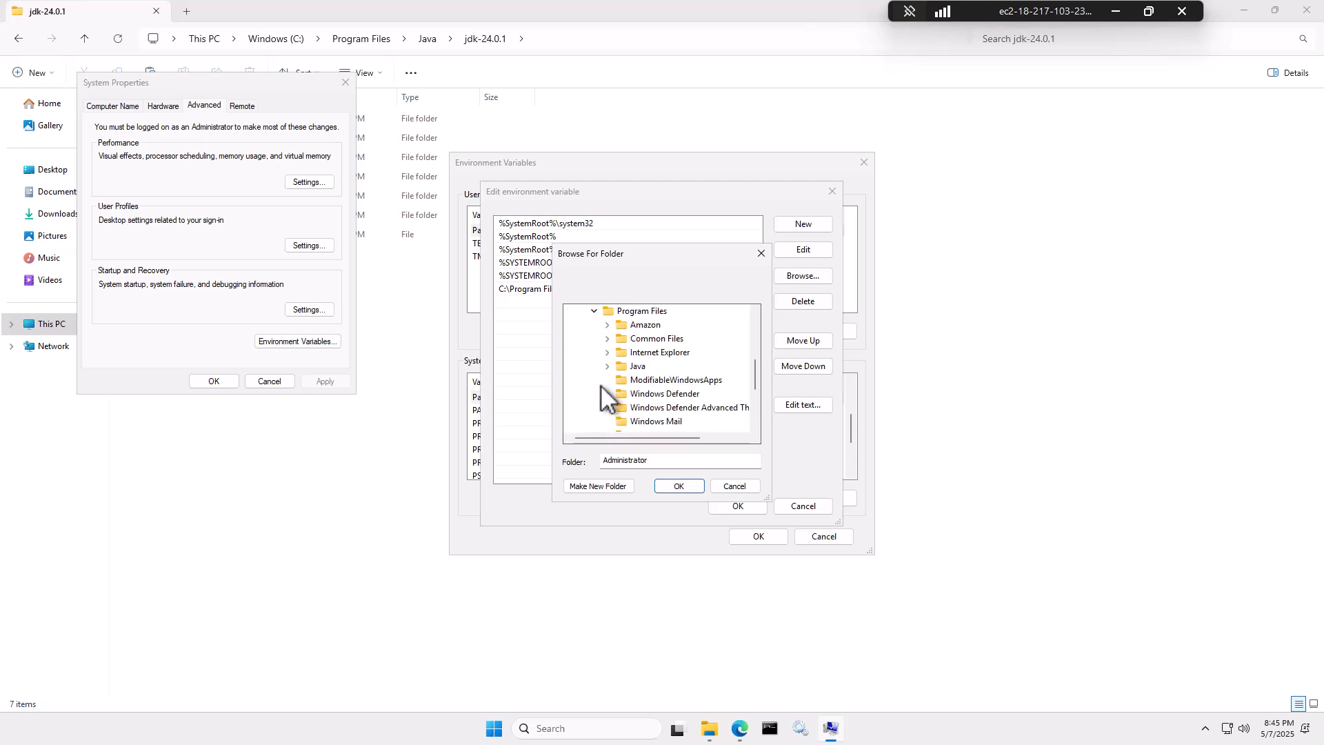
left_click(607, 366)
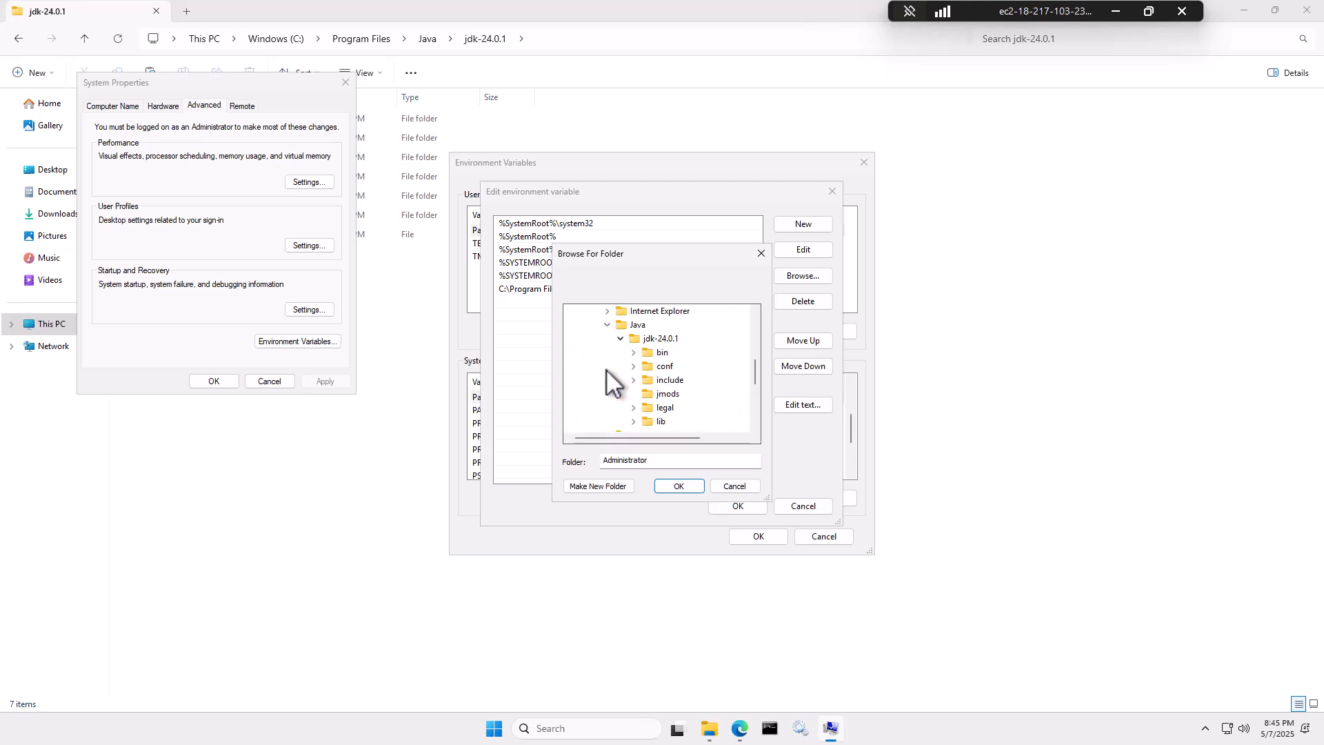
left_click(659, 351)
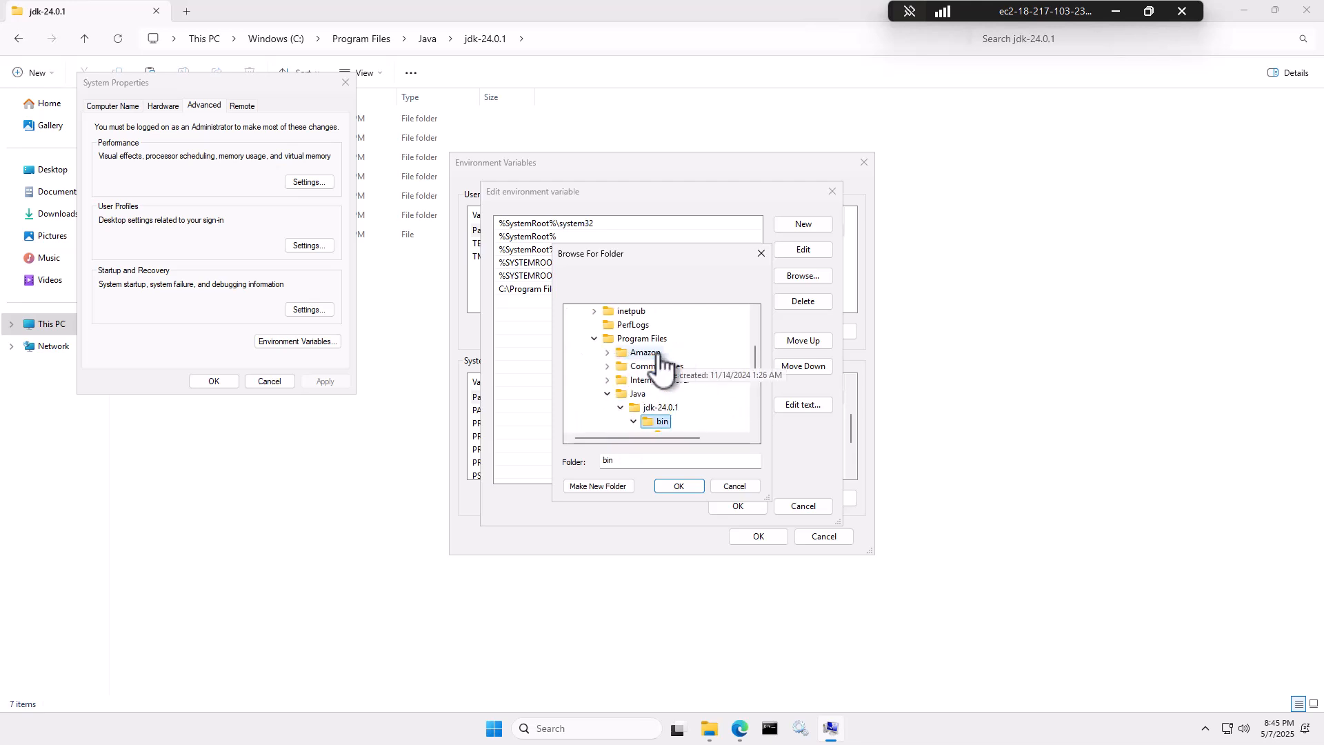
left_click(678, 486)
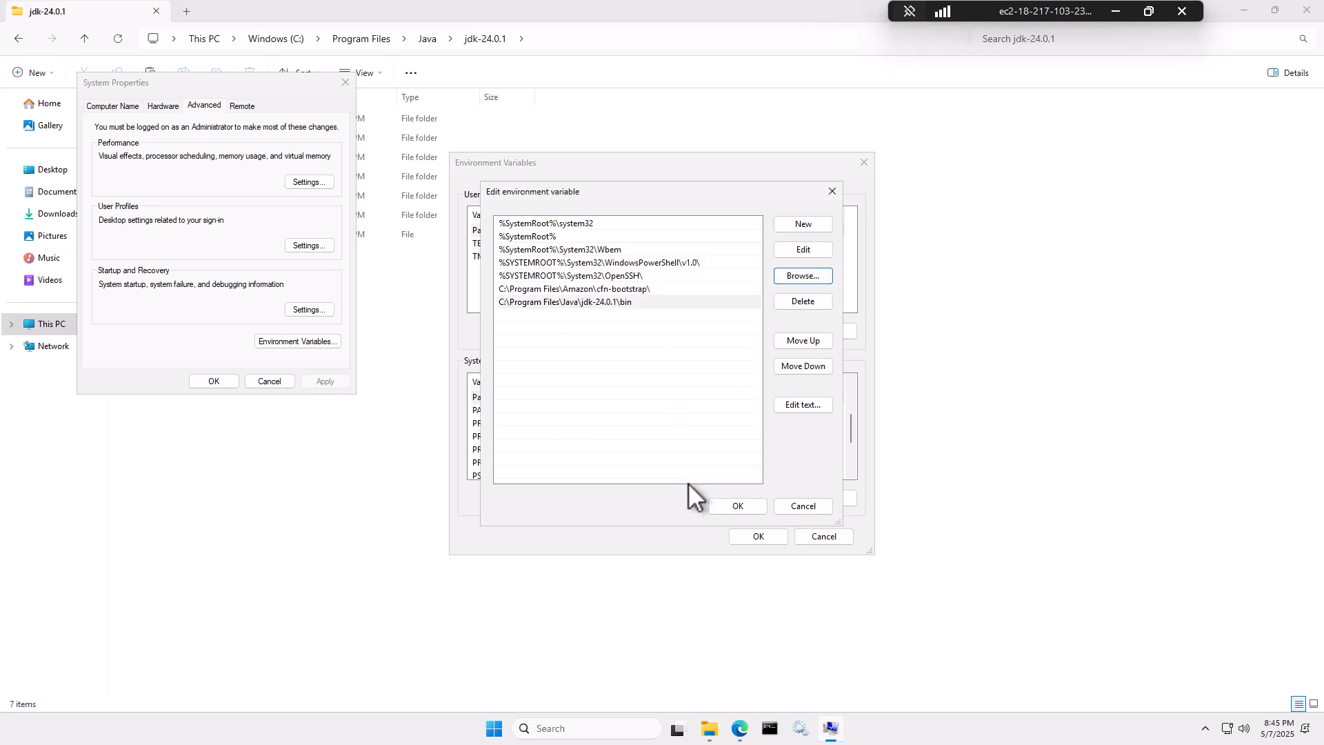
Step: Move the jdk-24.0.1\bin entry to the first place in the system Path list and save the environment variable changes
left_click(589, 299)
left_click(796, 340)
left_click(796, 341)
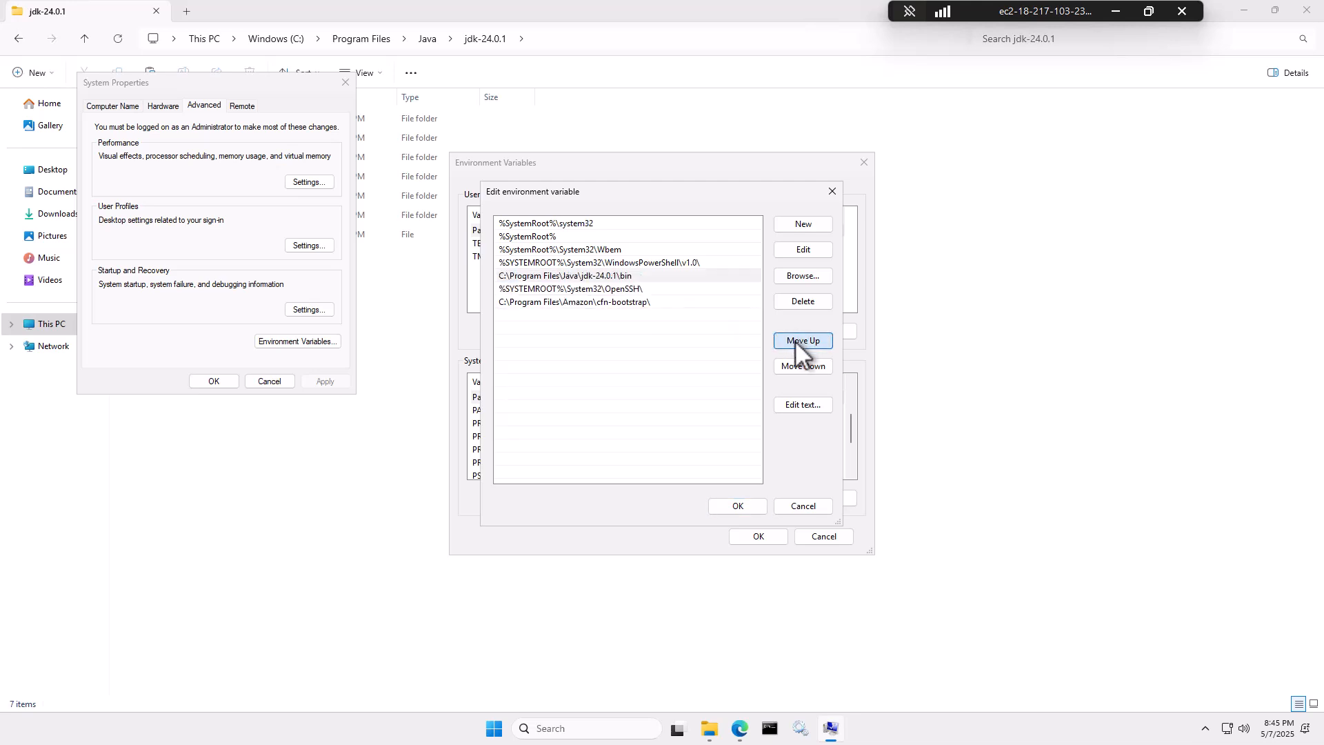
left_click(795, 340)
left_click(795, 341)
left_click(796, 341)
left_click(796, 341)
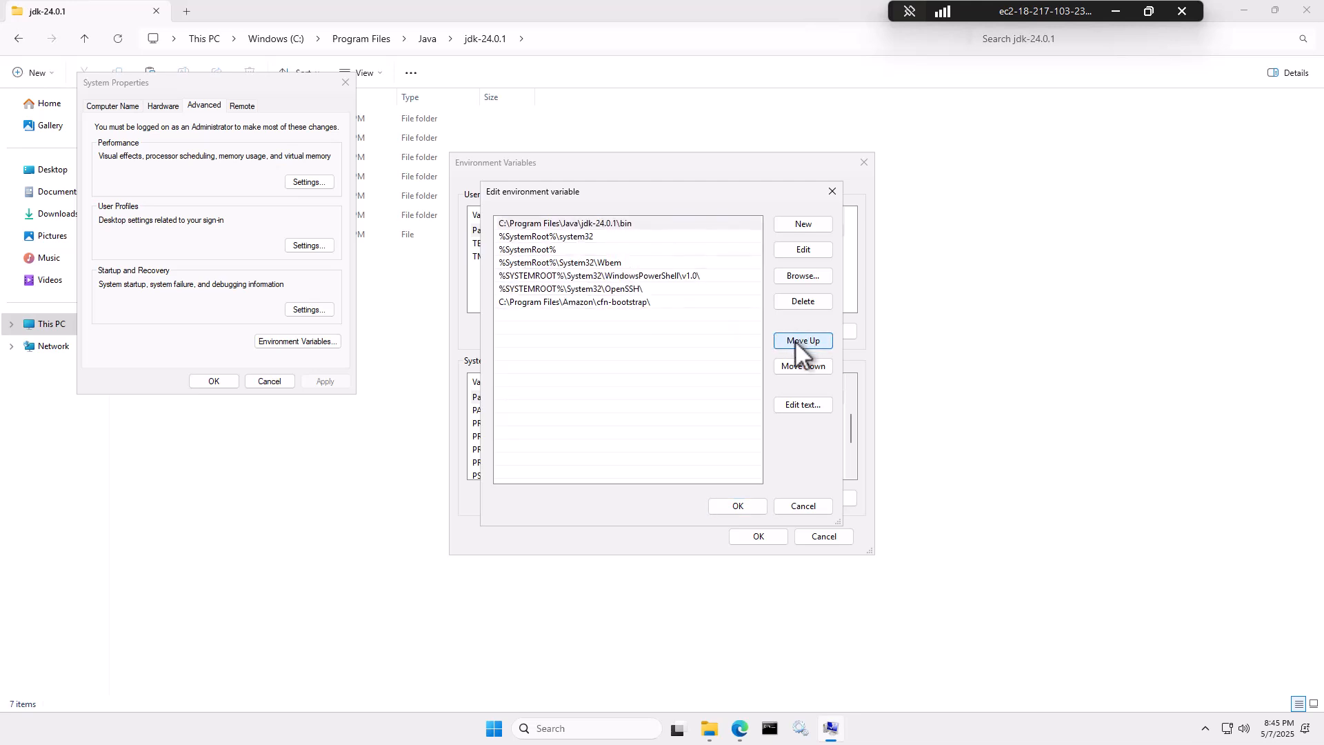
left_click(748, 507)
left_click(758, 536)
left_click(758, 536)
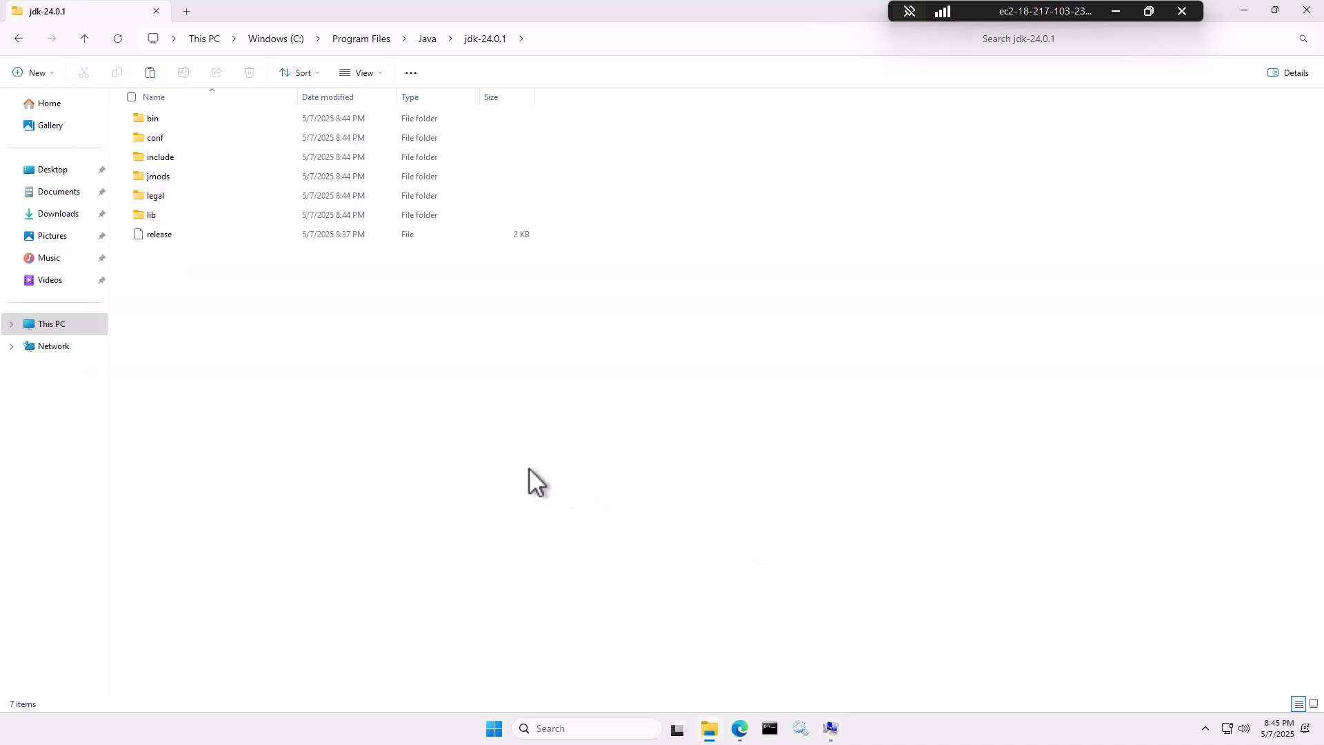
left_click(830, 728)
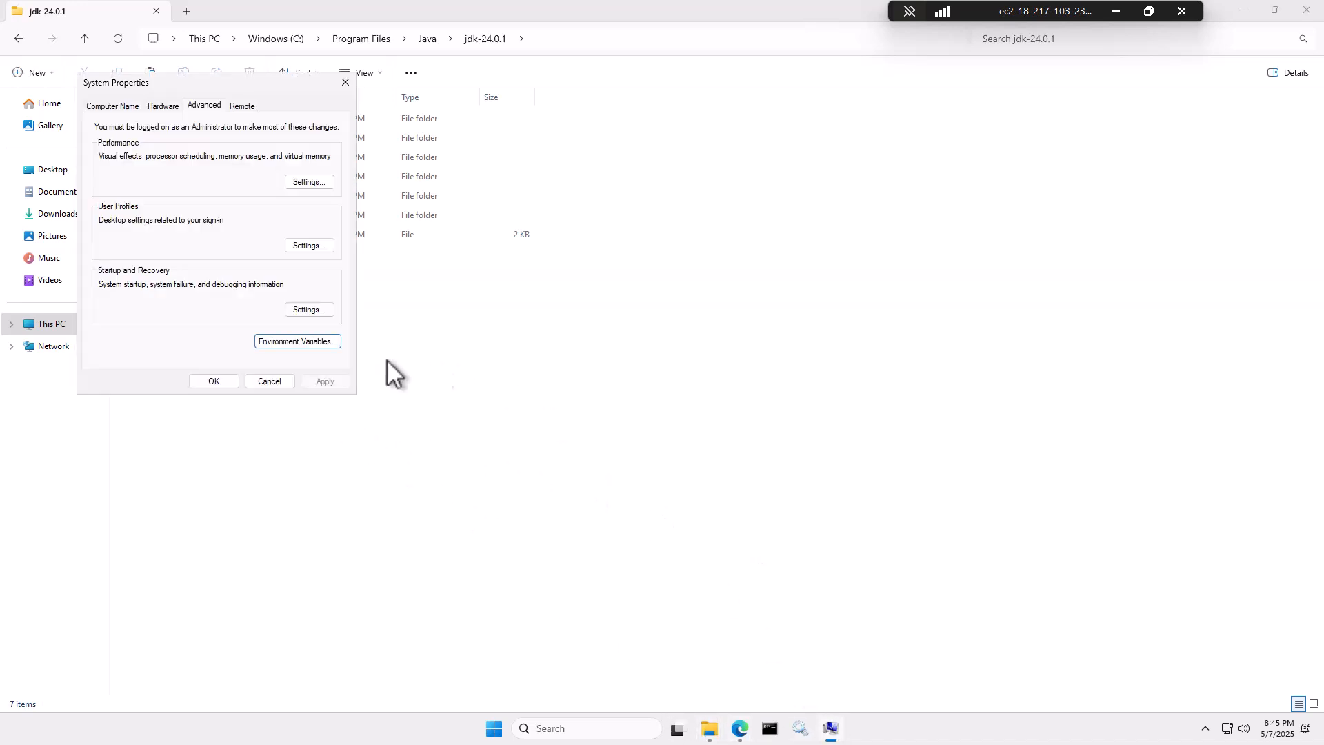
left_click(214, 382)
Step: Check the active Java version by running java -version in a new Command Prompt, and close the window
left_click(785, 728)
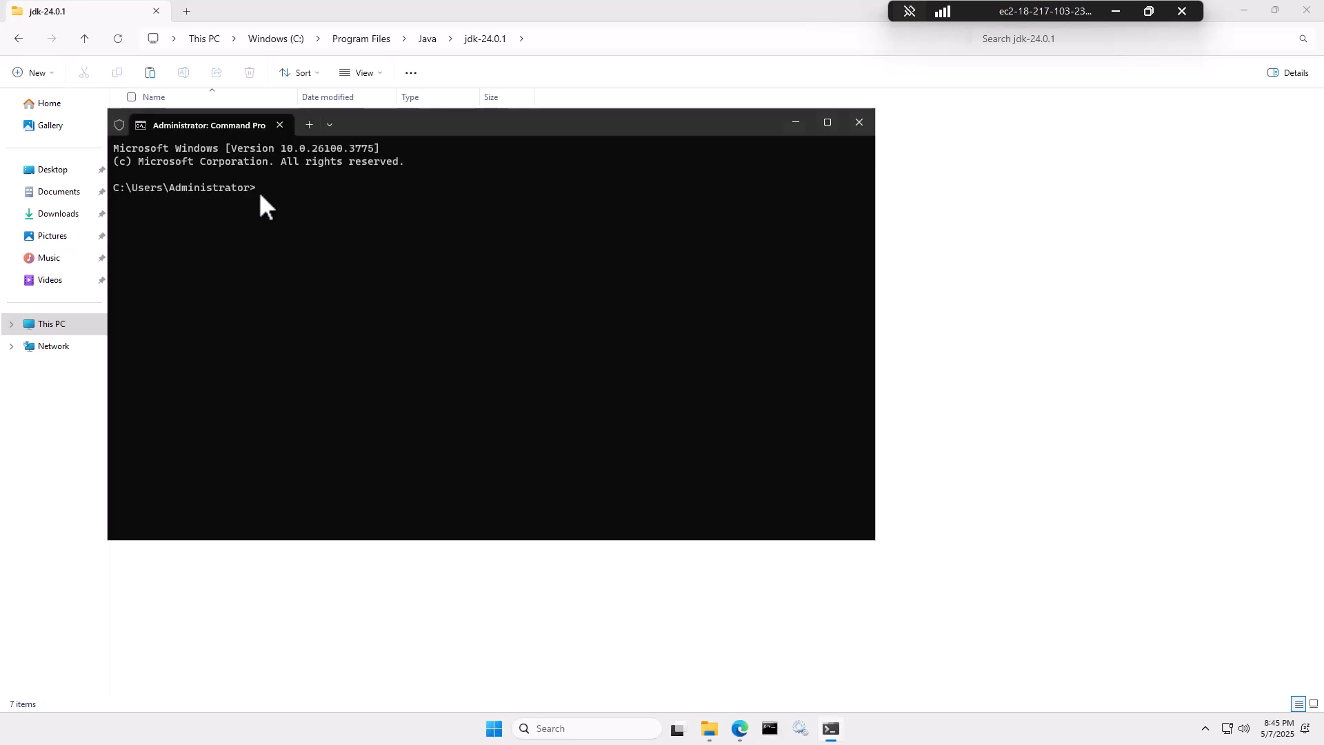
type("java -ver")
type("sion")
key("Return")
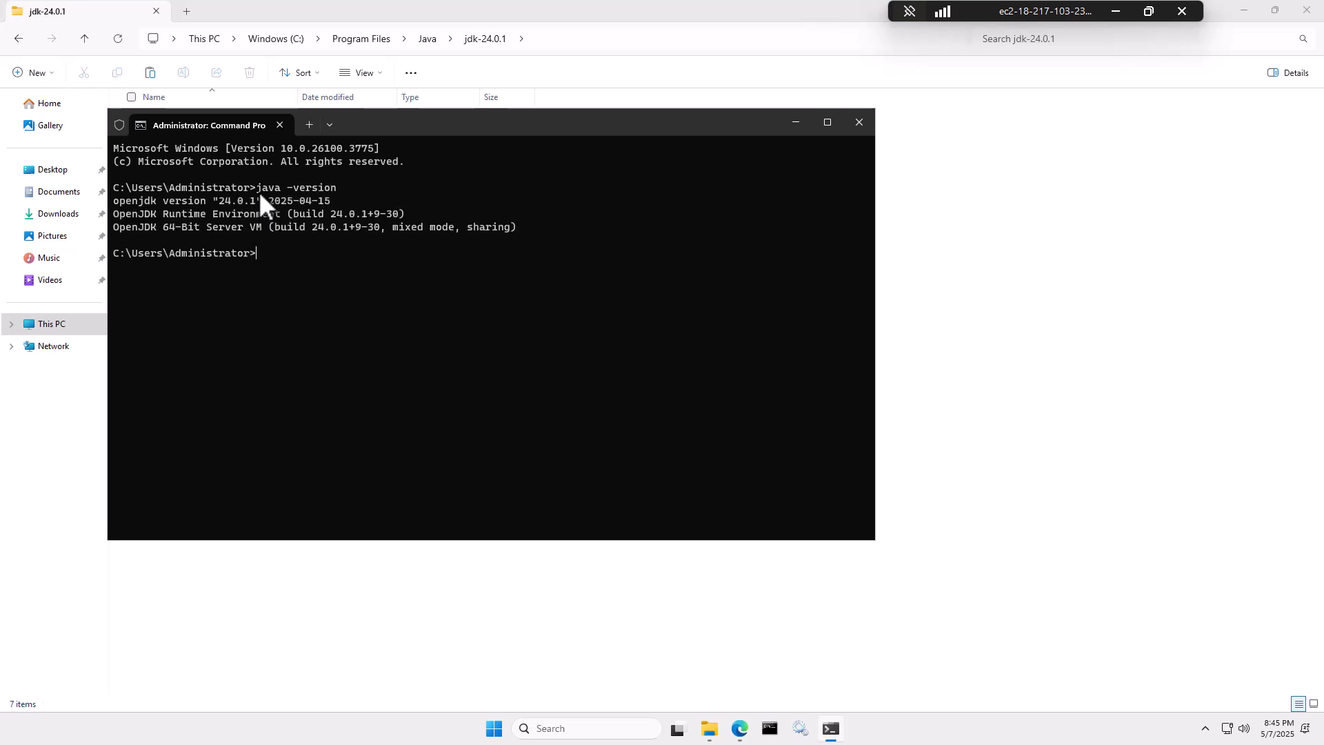
left_click(859, 123)
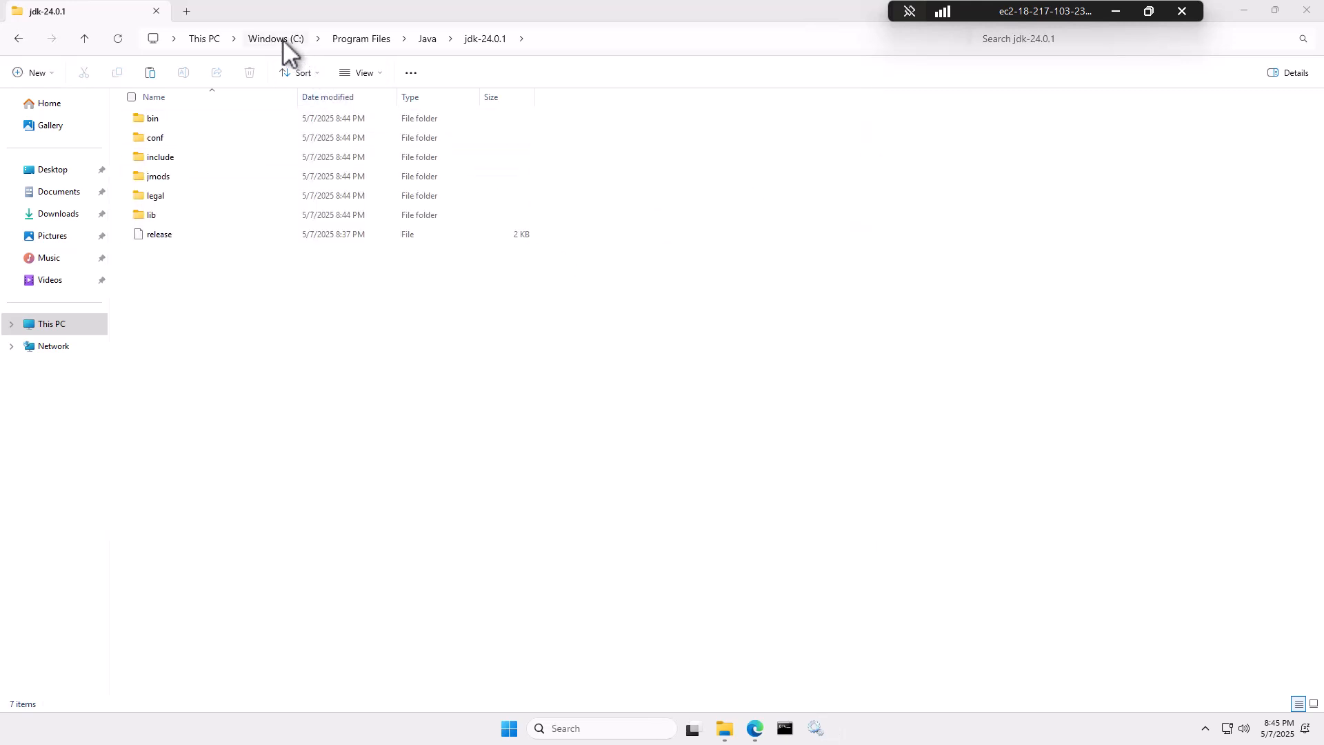
Step: Copy the HighByte-Intelligence-Hub folder from Downloads in File Explorer to the root of the Windows (C:) drive
mouse_move(723, 728)
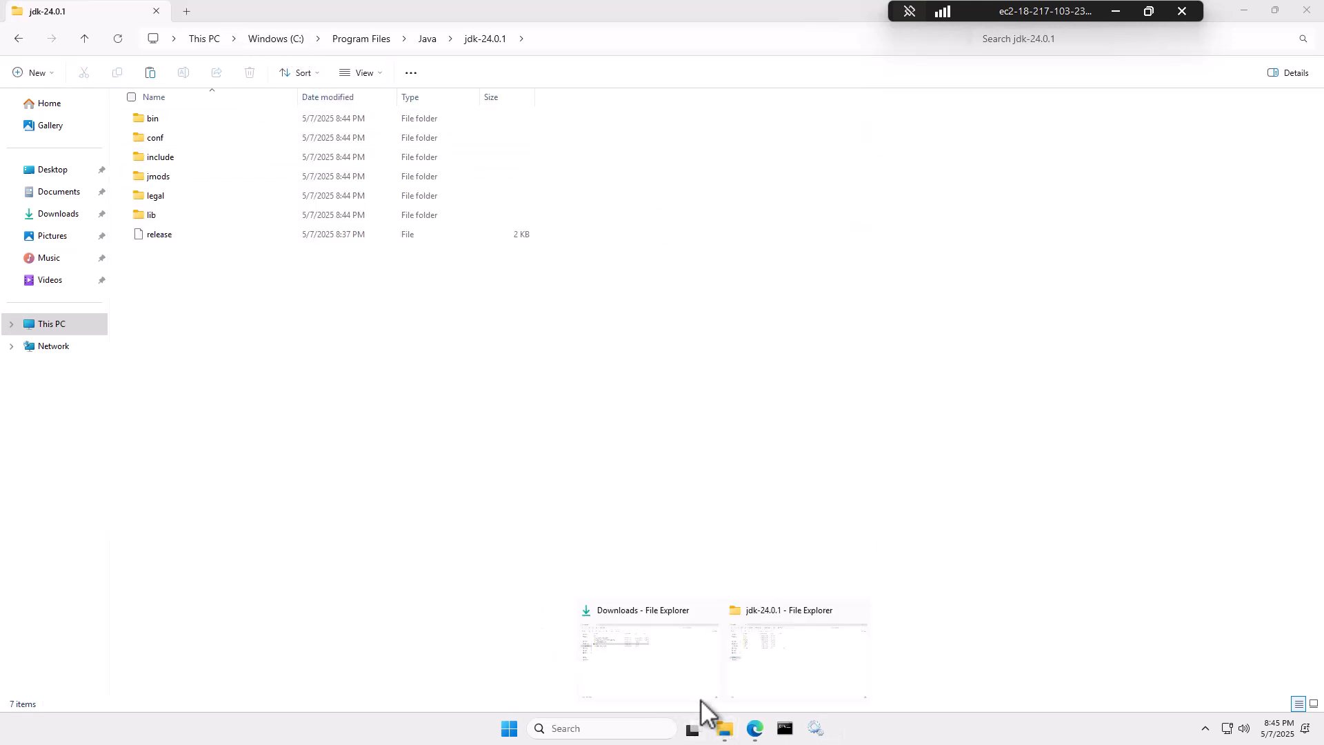
left_click(677, 652)
left_click(420, 430)
left_click(216, 218)
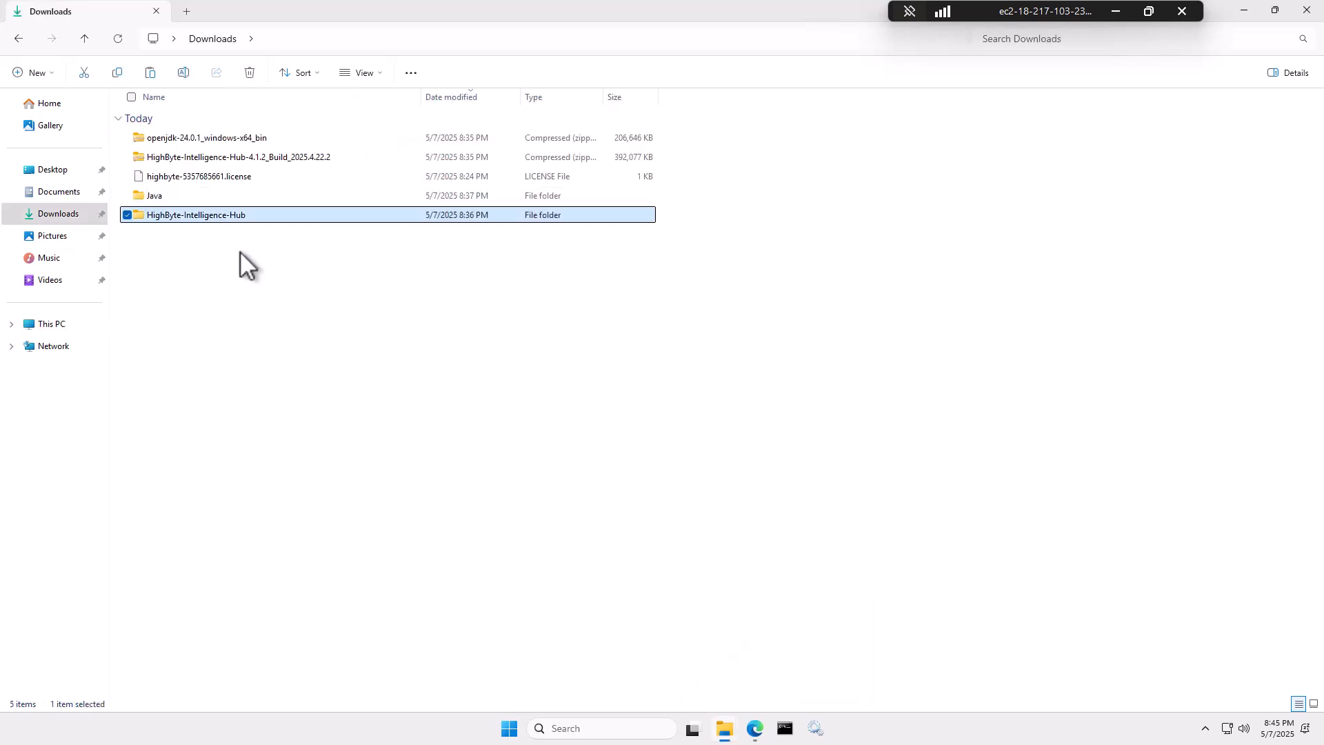
mouse_move(724, 728)
left_click(763, 683)
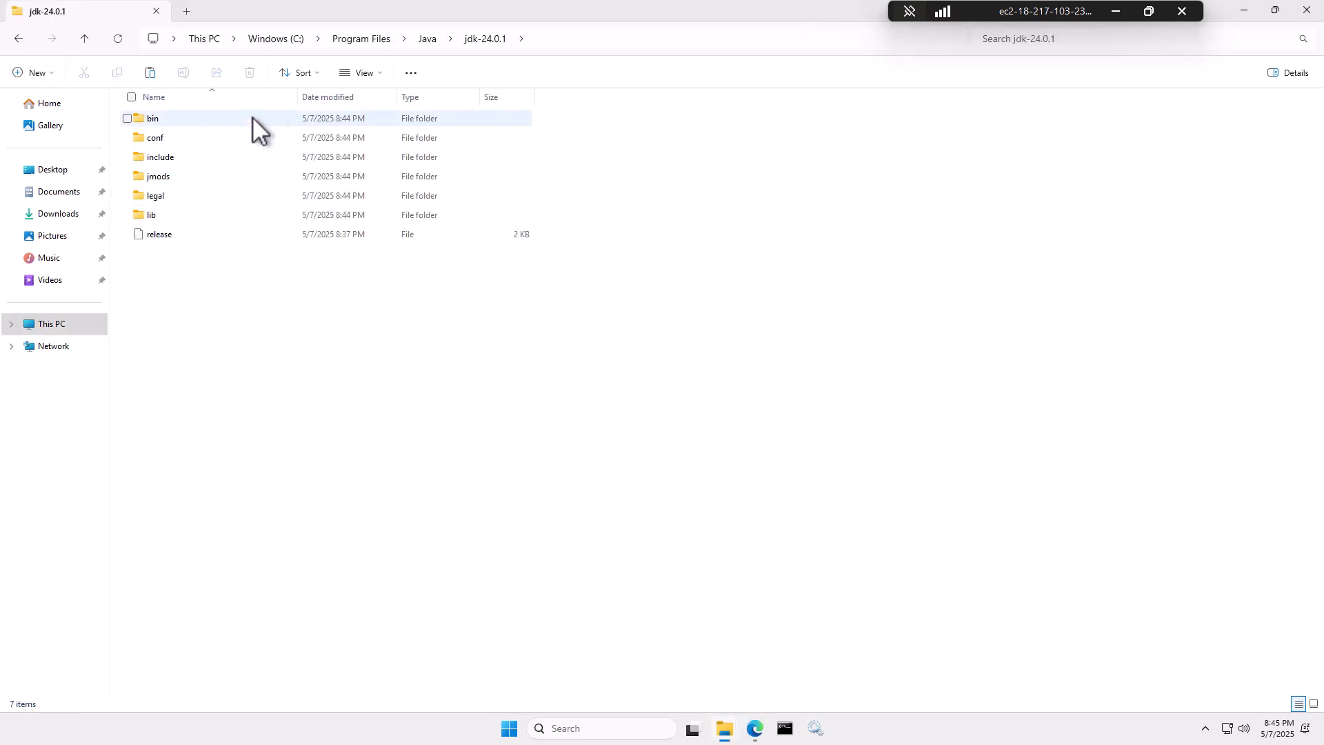
left_click(276, 39)
left_click(276, 406)
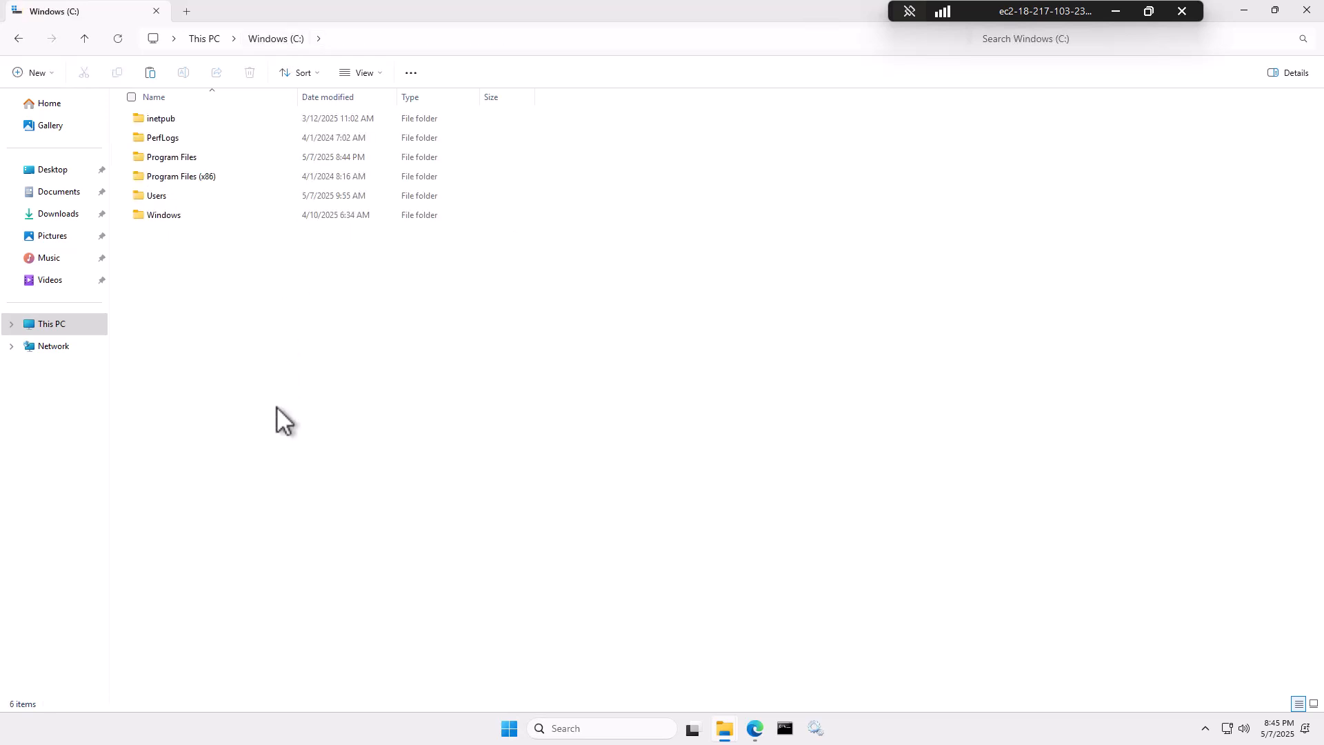
key("ctrl+v")
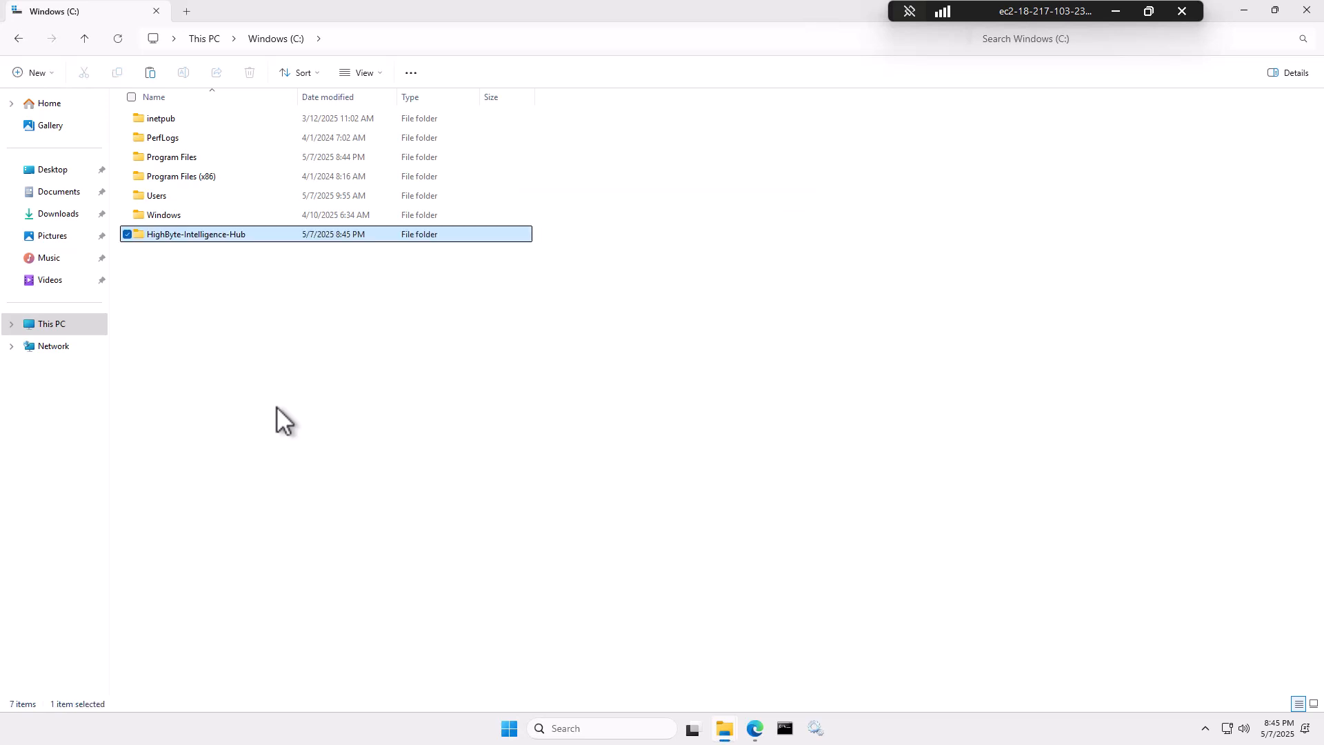
Step: Open the runtime\service folder inside C:\HighByte-Intelligence-Hub
left_click(254, 262)
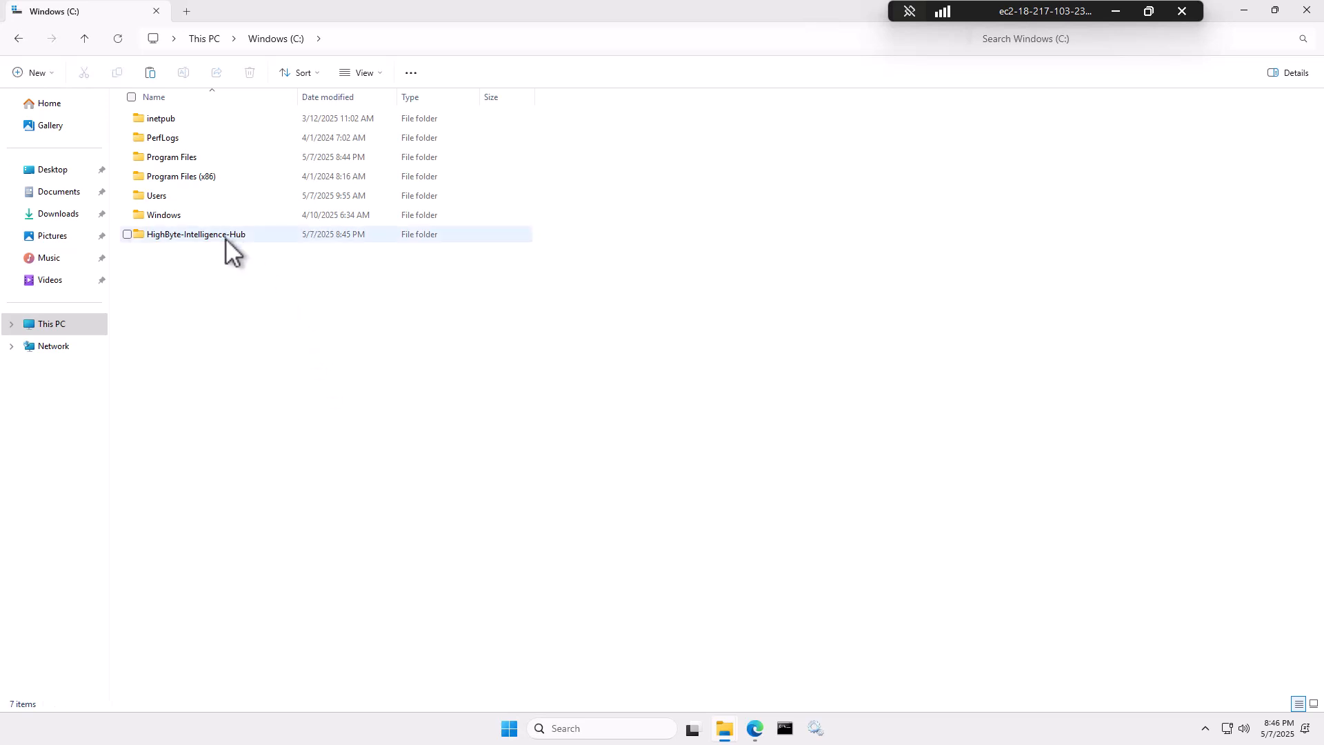
left_click(226, 237)
key("Return")
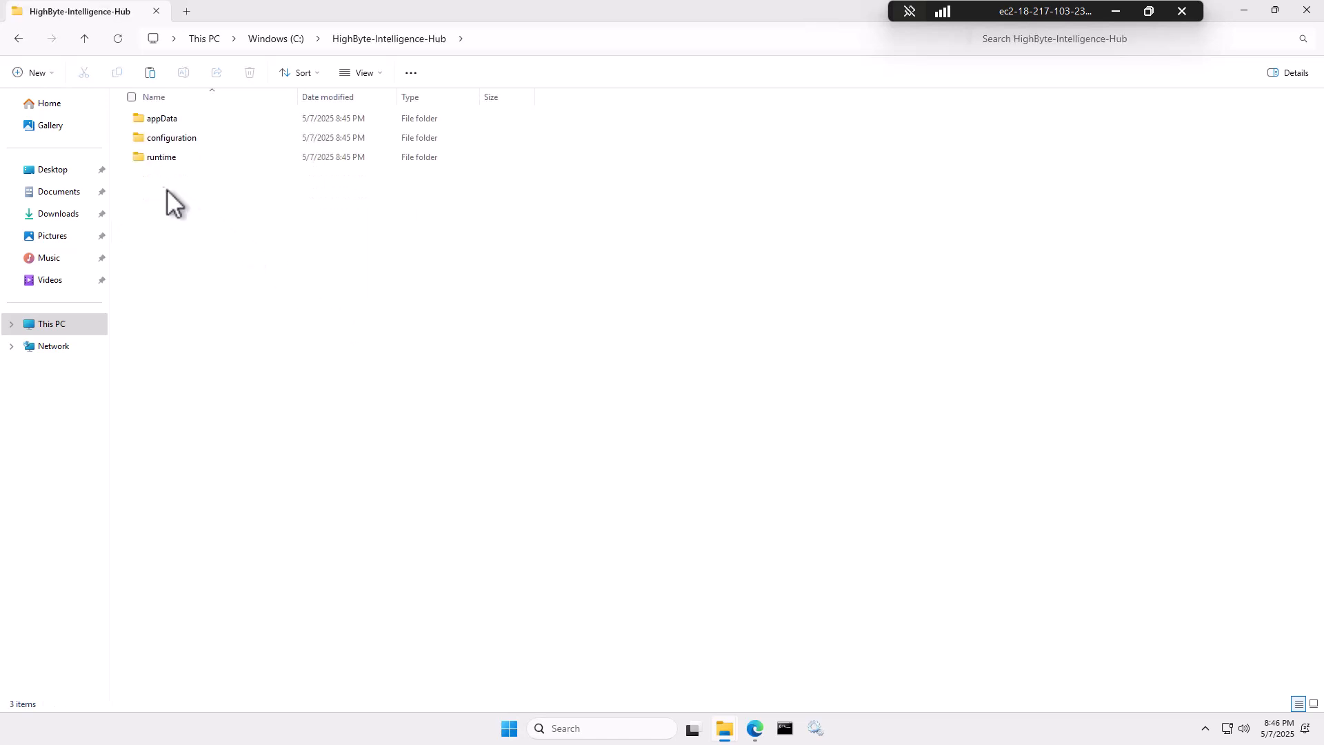
left_click(161, 158)
key("Return")
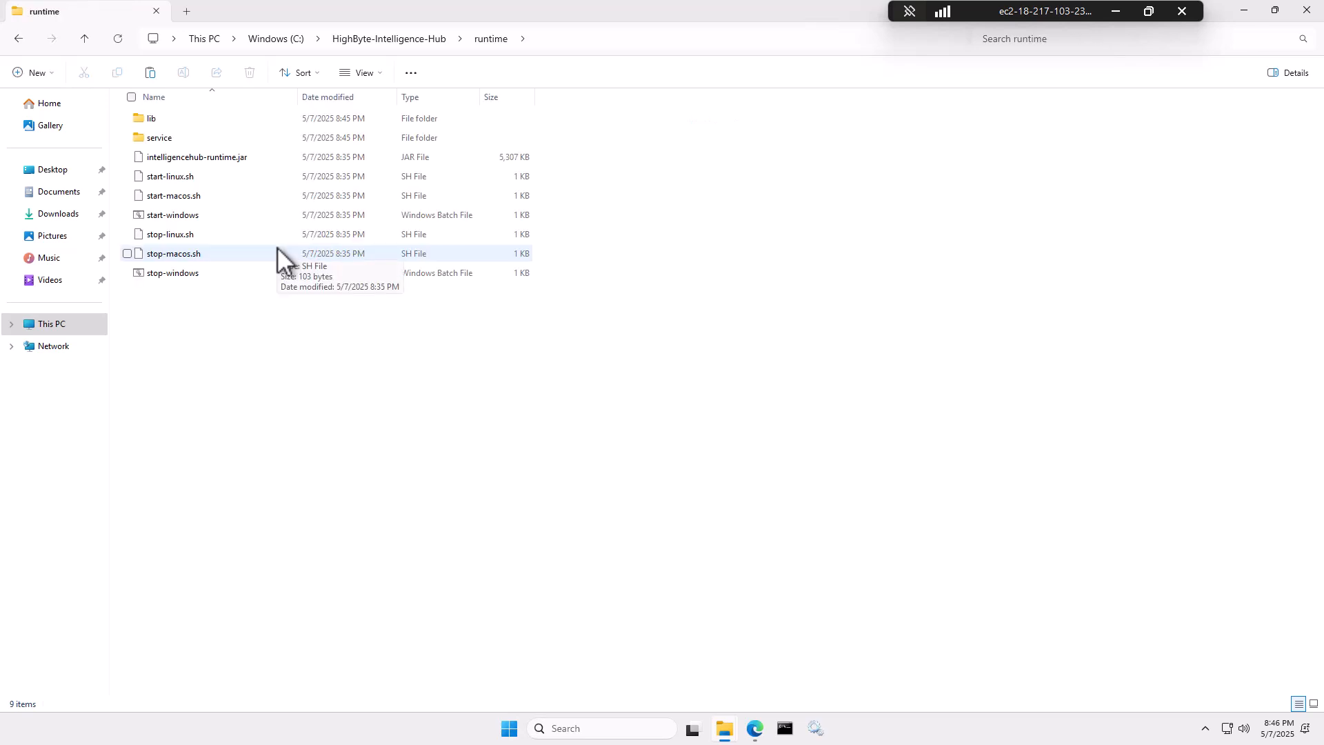
double_click(180, 137)
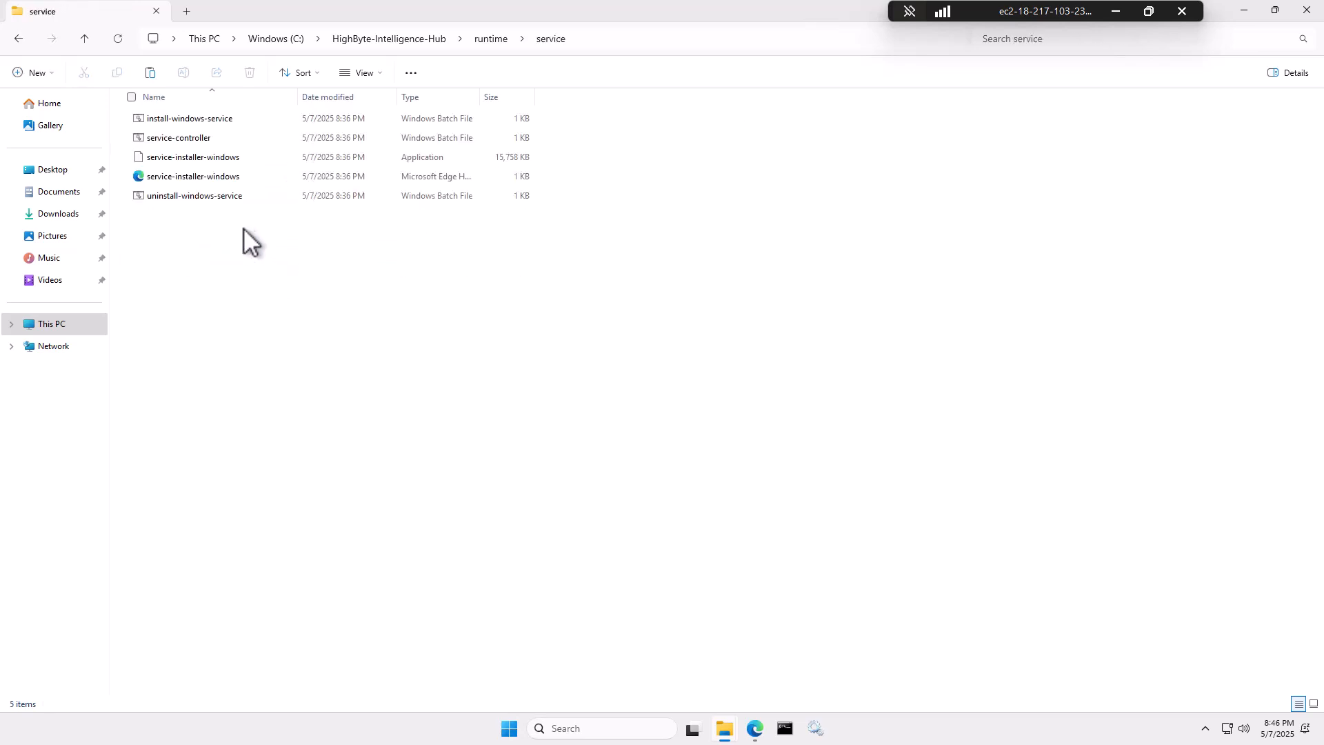
Step: Run the install-windows-service batch file and allow it to run anyway past Microsoft Defender SmartScreen
left_click(210, 117)
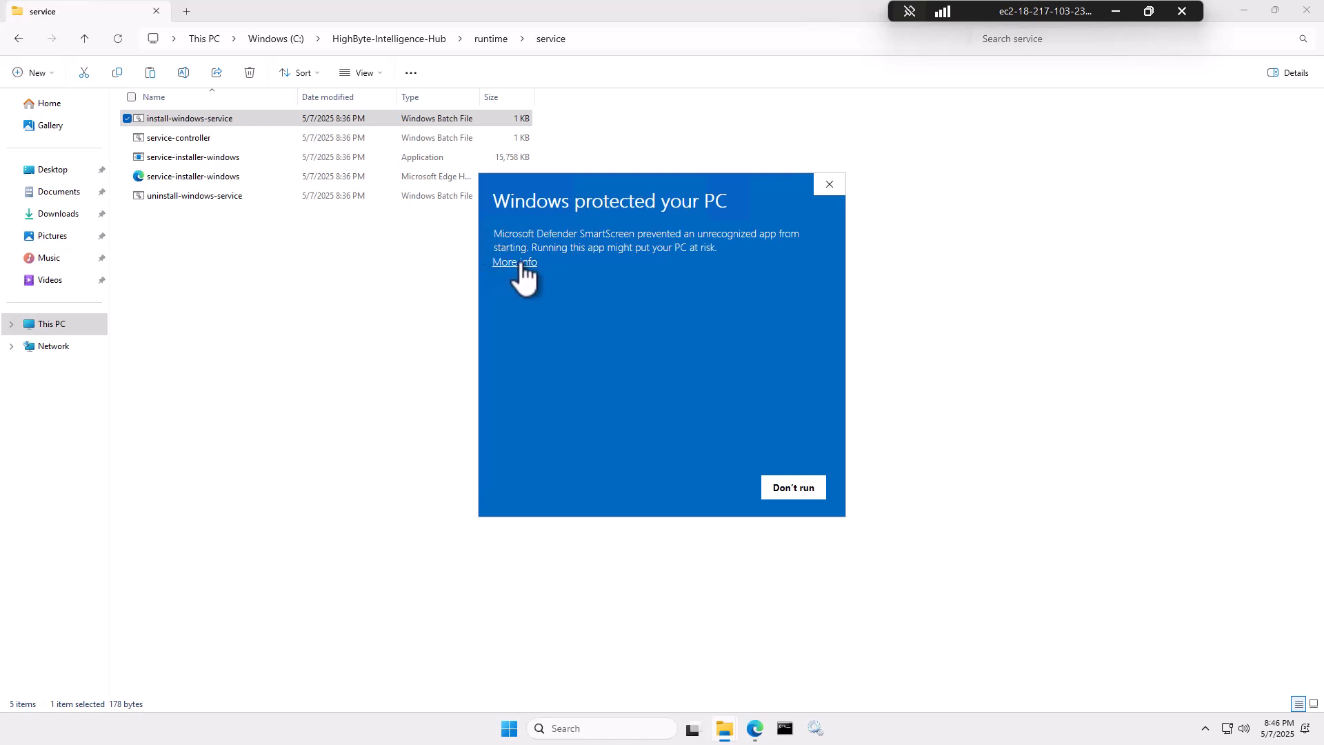
left_click(522, 263)
left_click(703, 486)
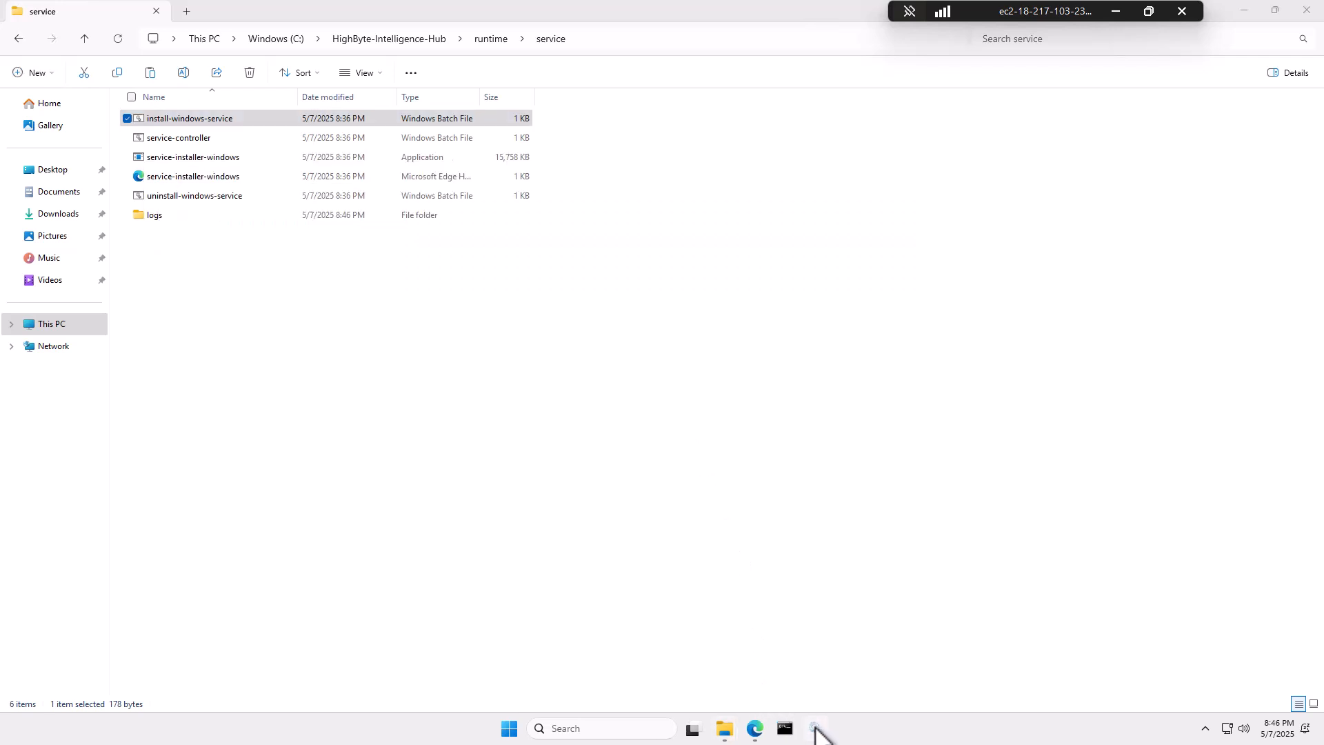
Step: Switch to the Windows Services console, maximize it and look for the HighByte Intelligence Hub service in the list
left_click(815, 730)
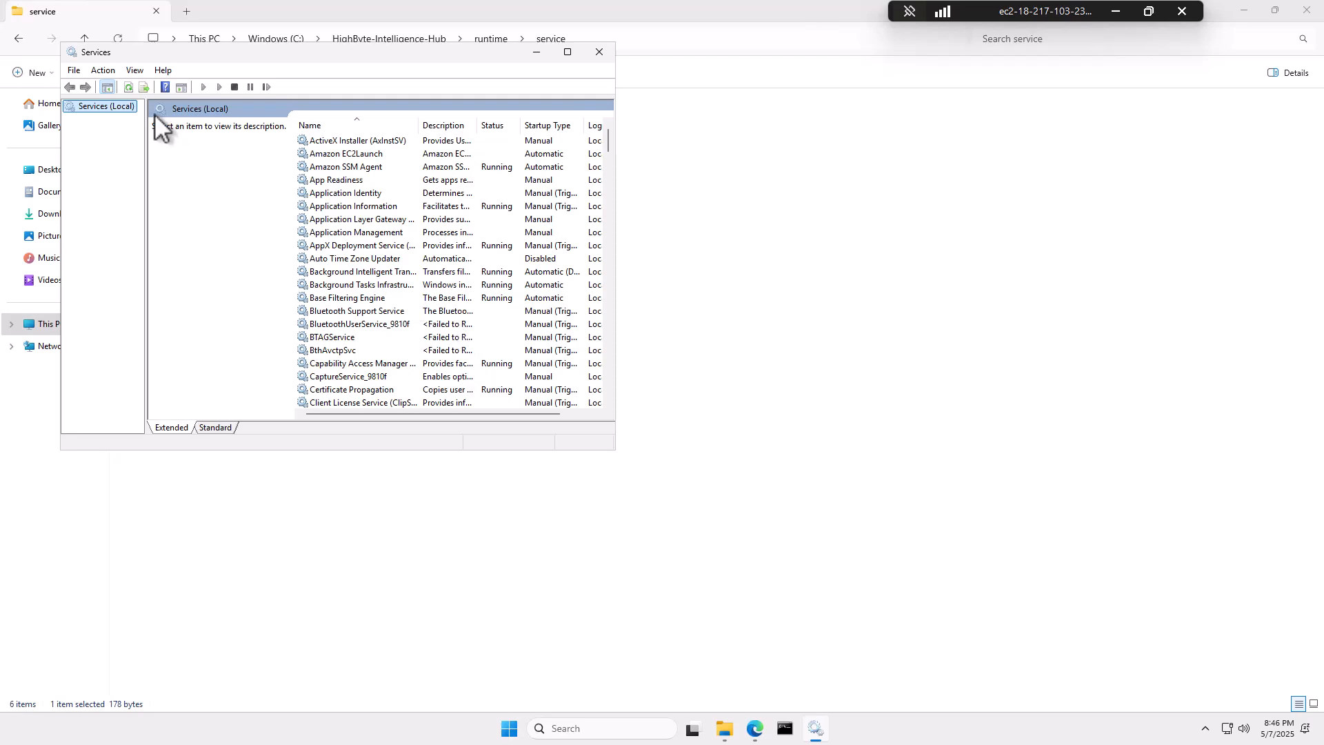
left_click(555, 58)
scroll(415, 310, "down", 13)
scroll(415, 310, "down", 4)
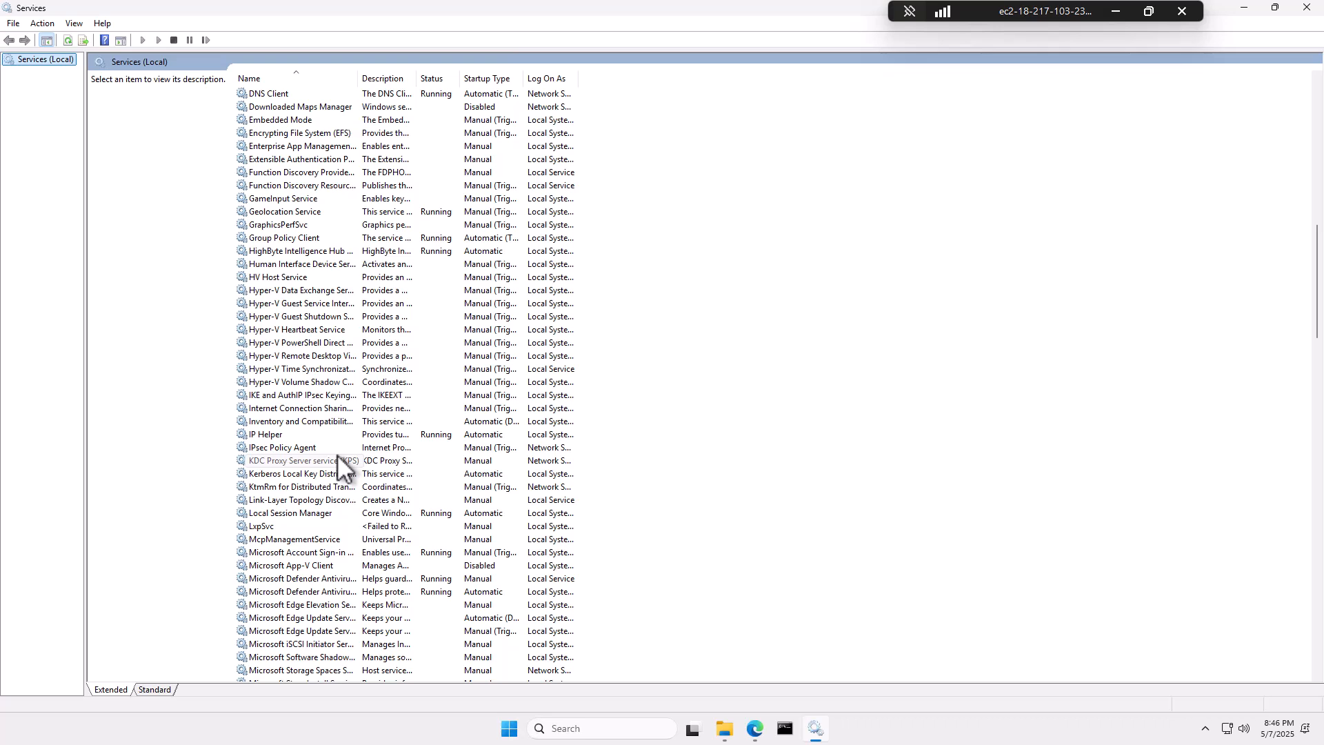
Step: Select the HighByte Intelligence Hub service to check its status and startup type, and minimize the Services console
left_click(288, 252)
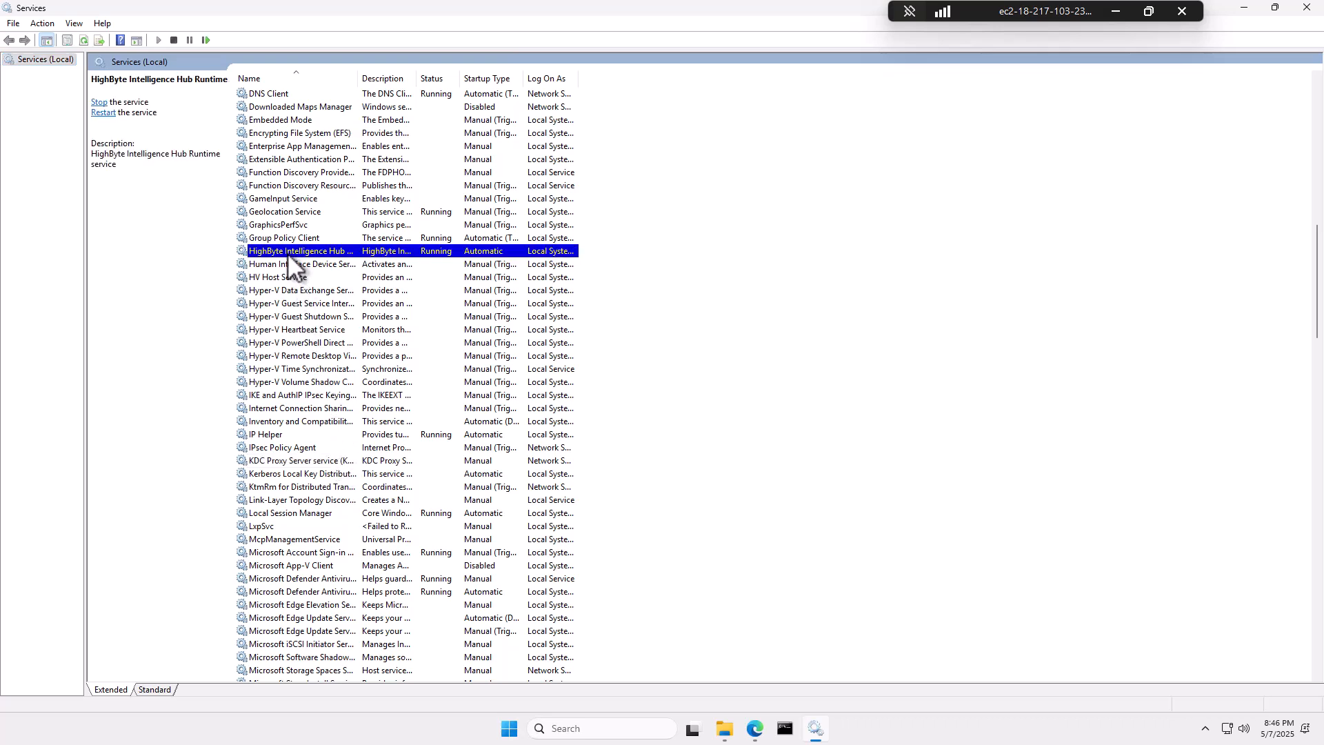
left_click(1244, 8)
left_click(338, 317)
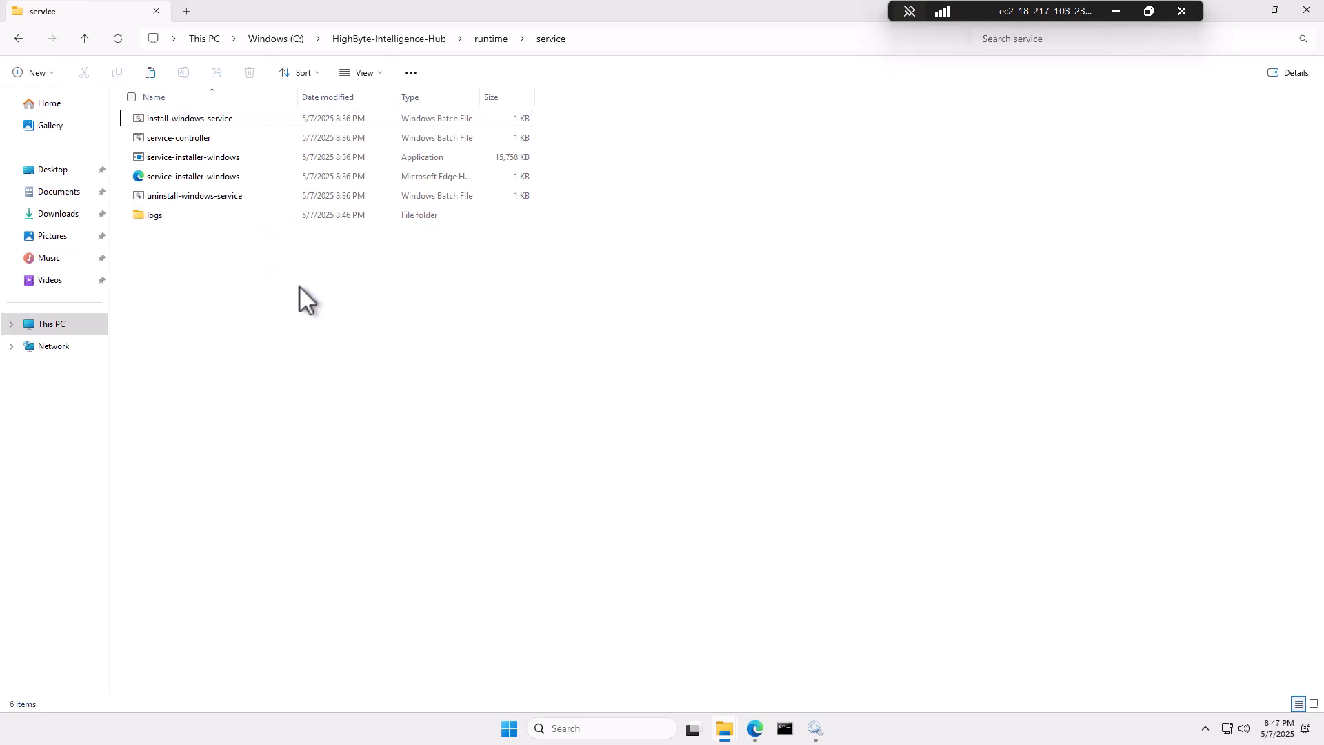
Step: Switch to Microsoft Edge and load localhost:45245 in a new tab
left_click(754, 726)
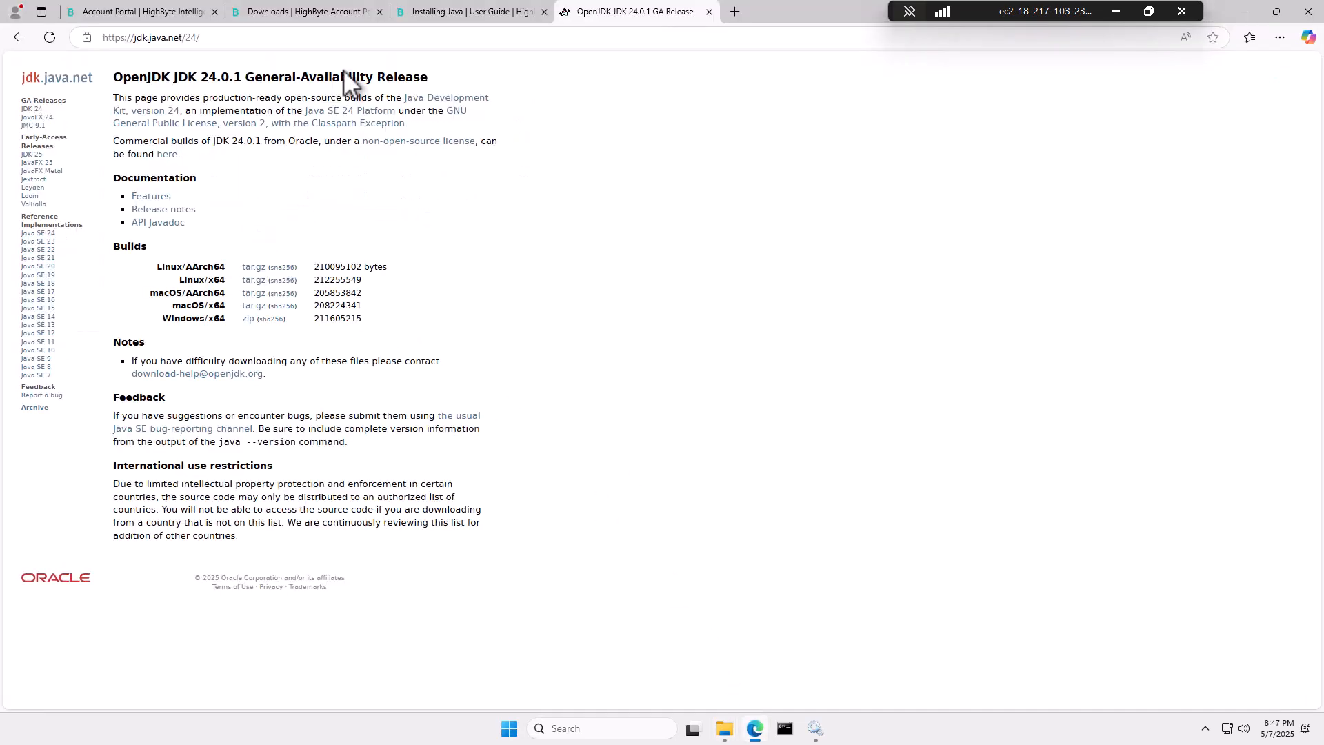
left_click(735, 11)
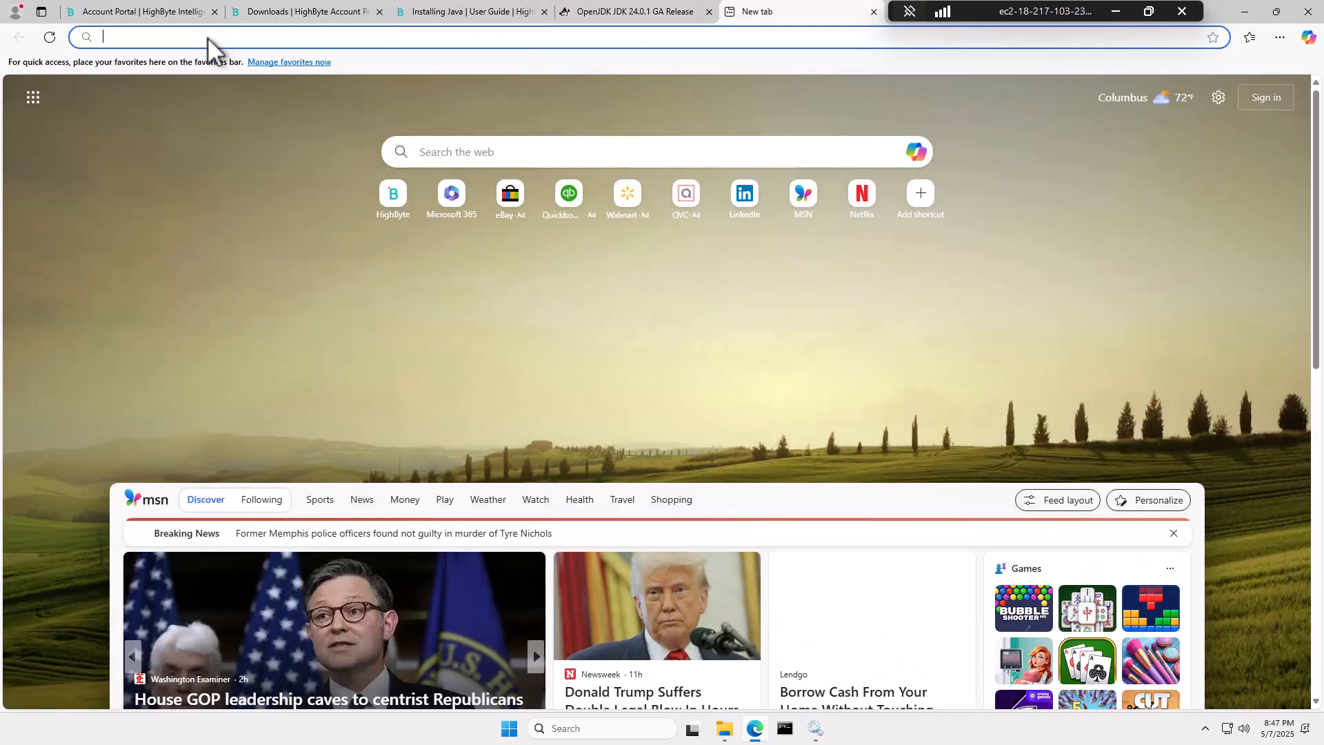
left_click(207, 38)
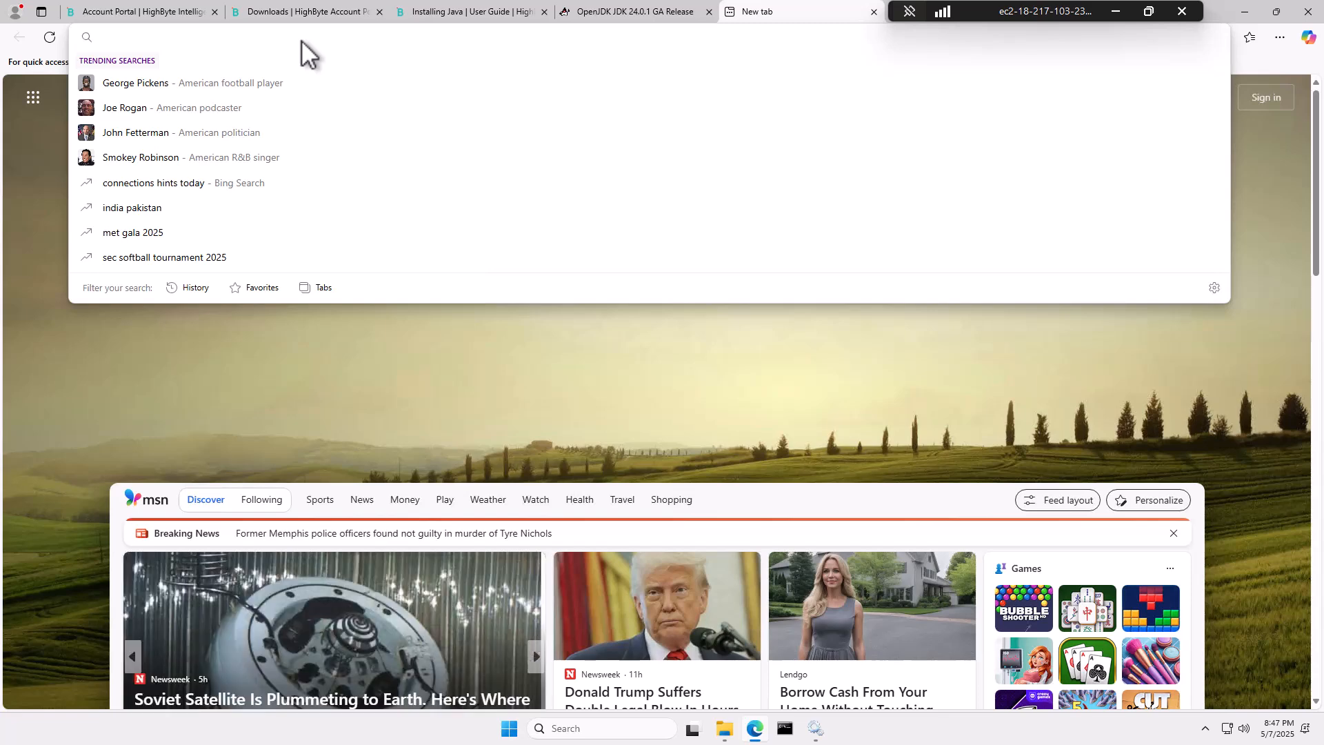
type("loca")
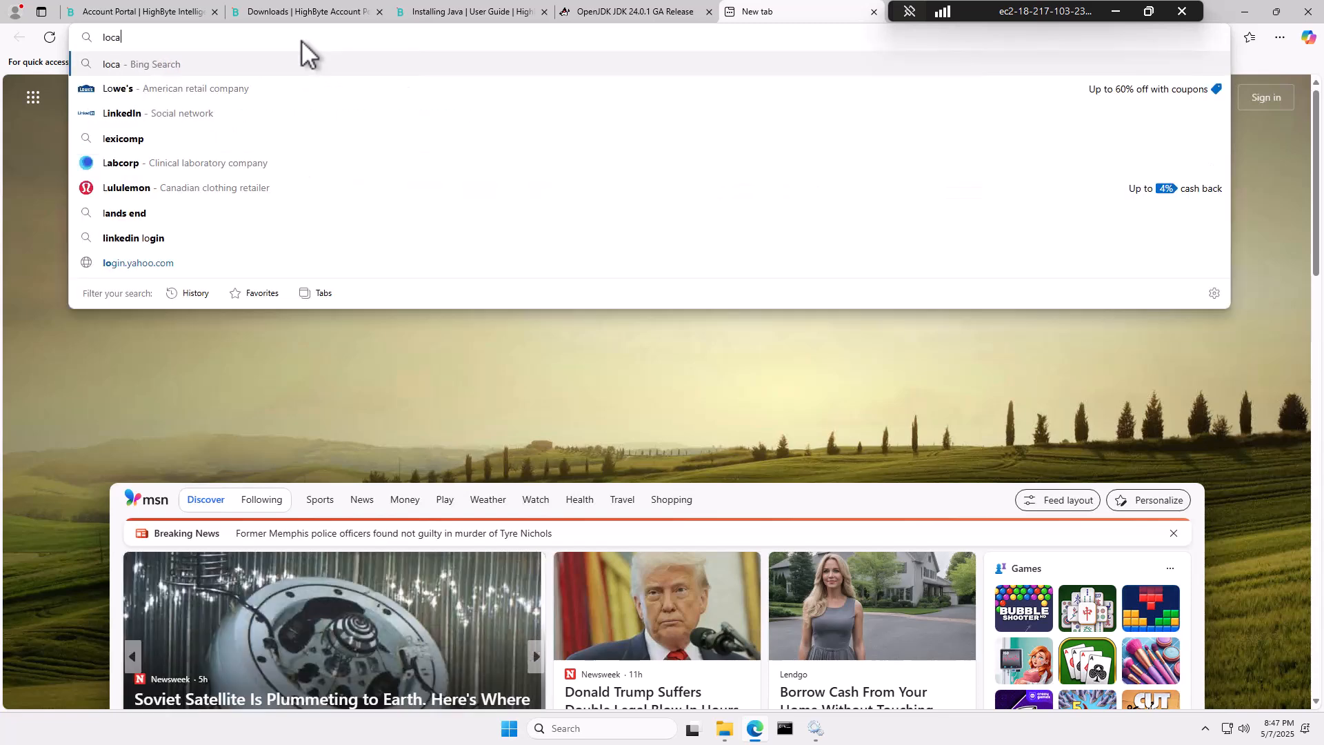
type("lhost")
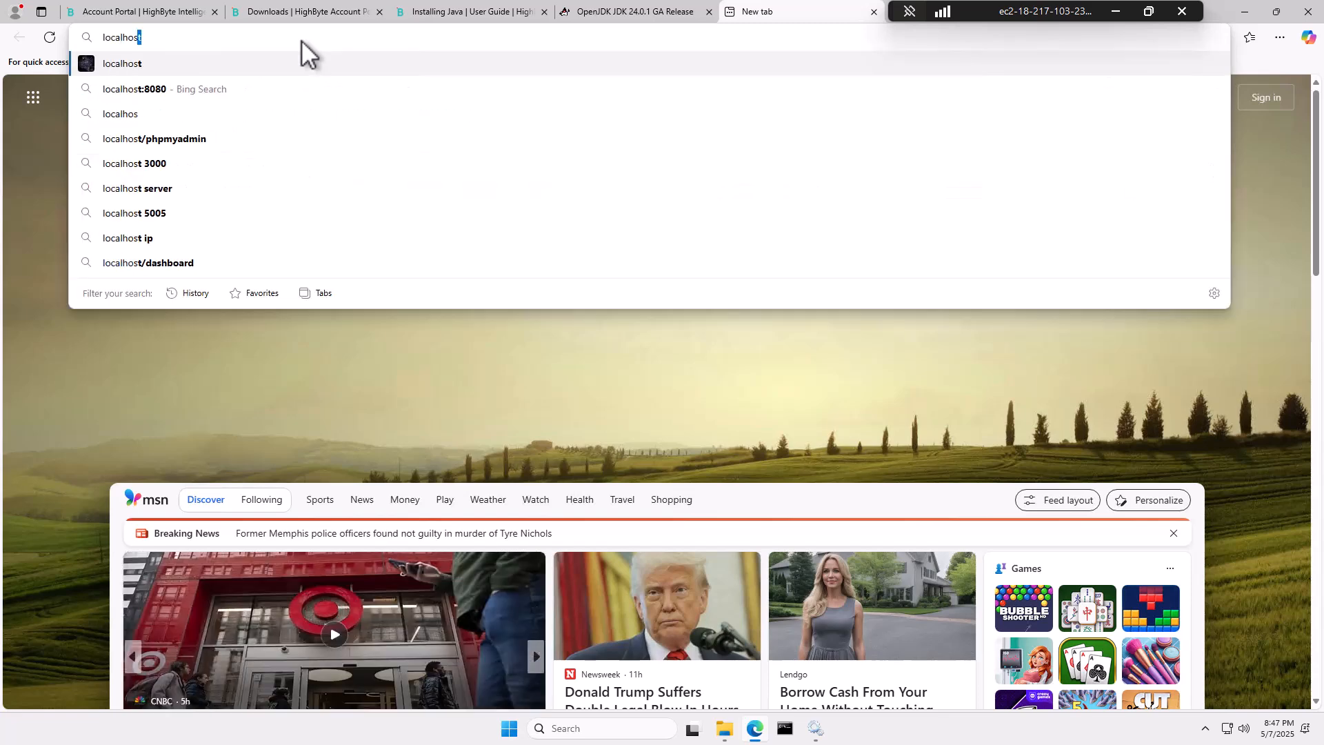
type(":")
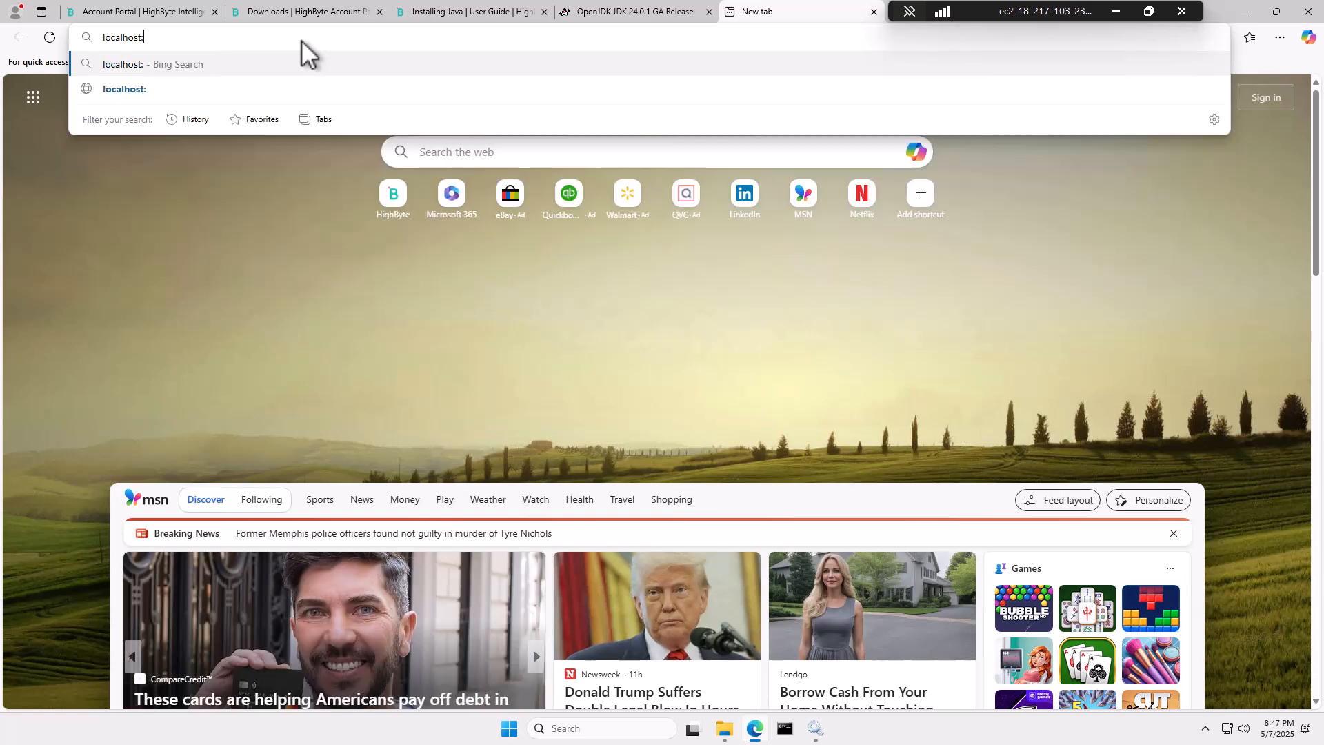
type("45245")
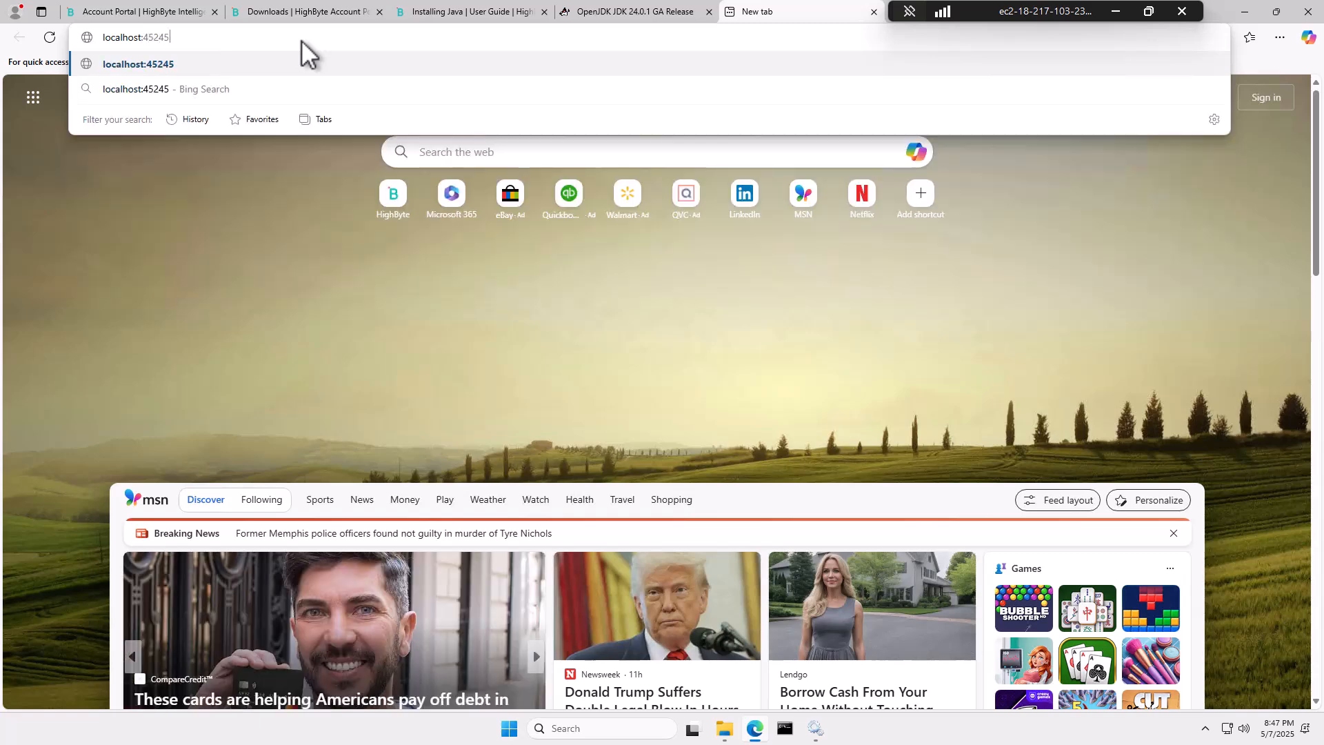
key("Return")
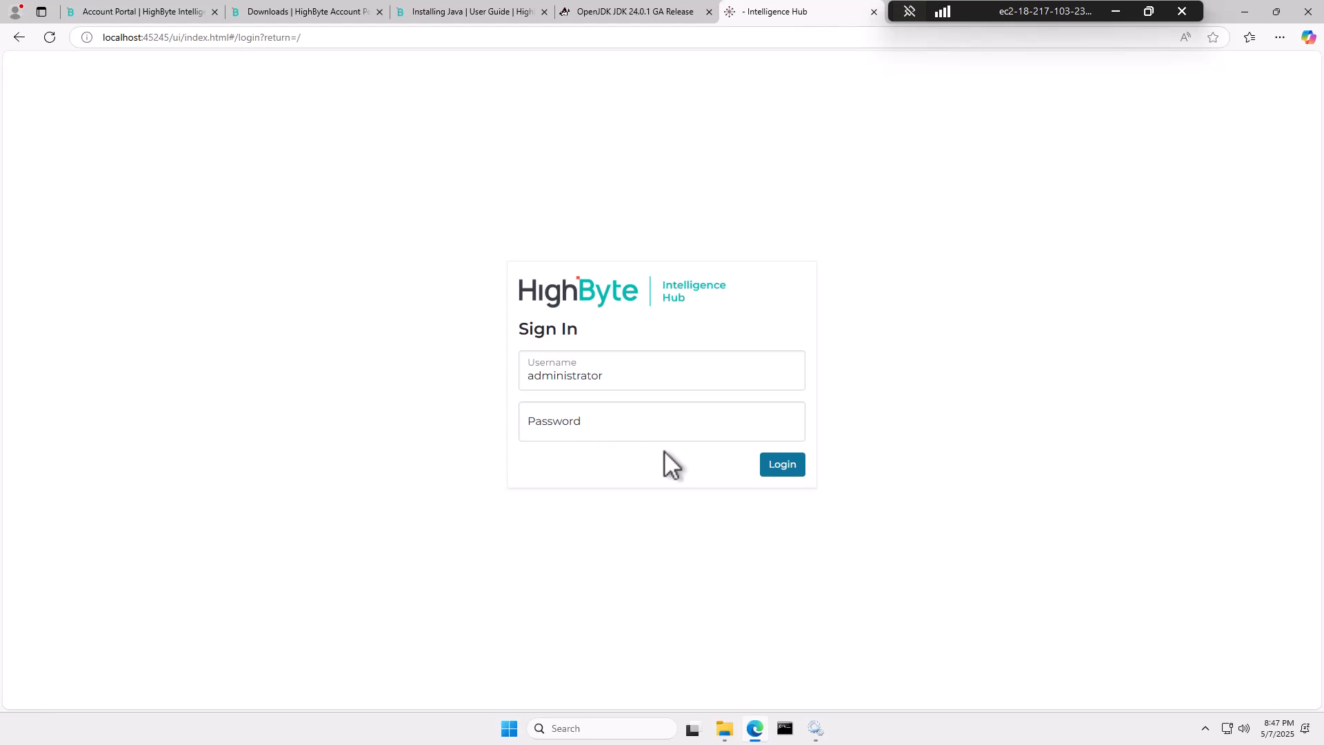
Step: Sign in to Intelligence Hub as administrator and open that account's details in the user management
left_click(774, 469)
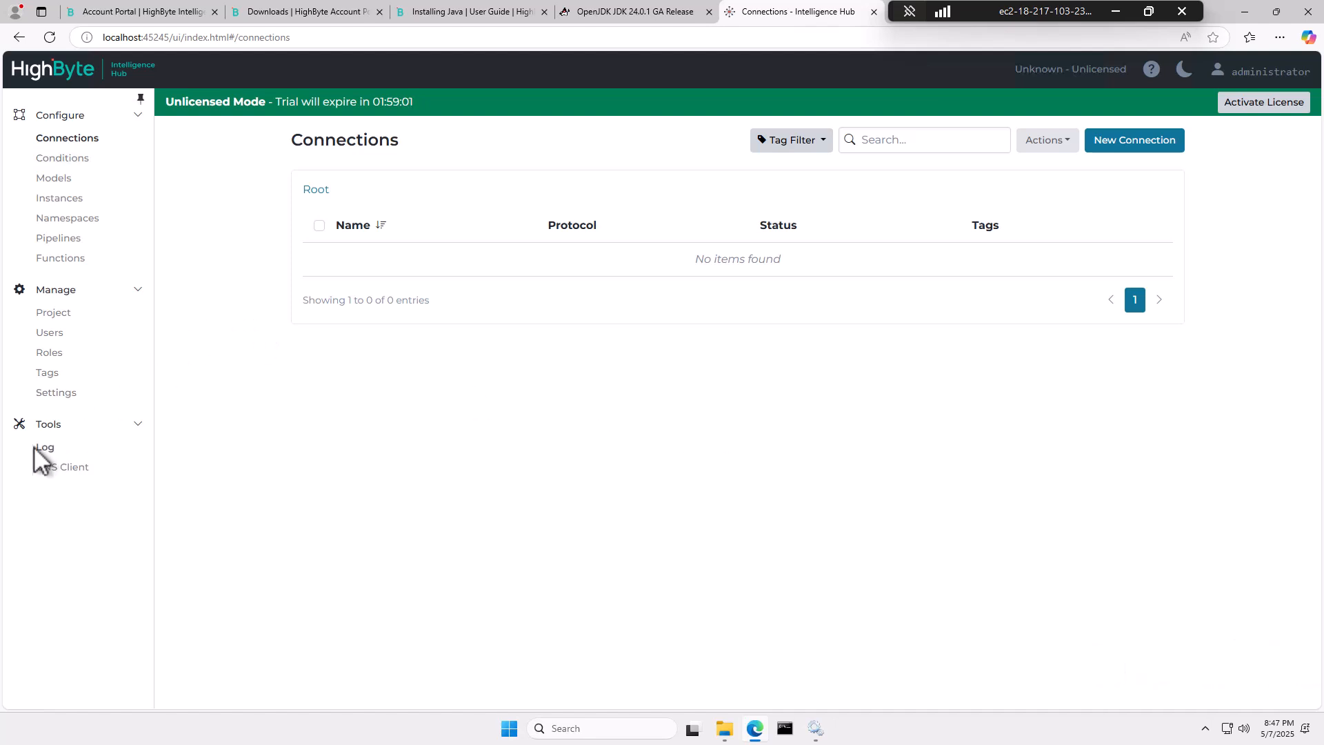
left_click(49, 333)
left_click(332, 232)
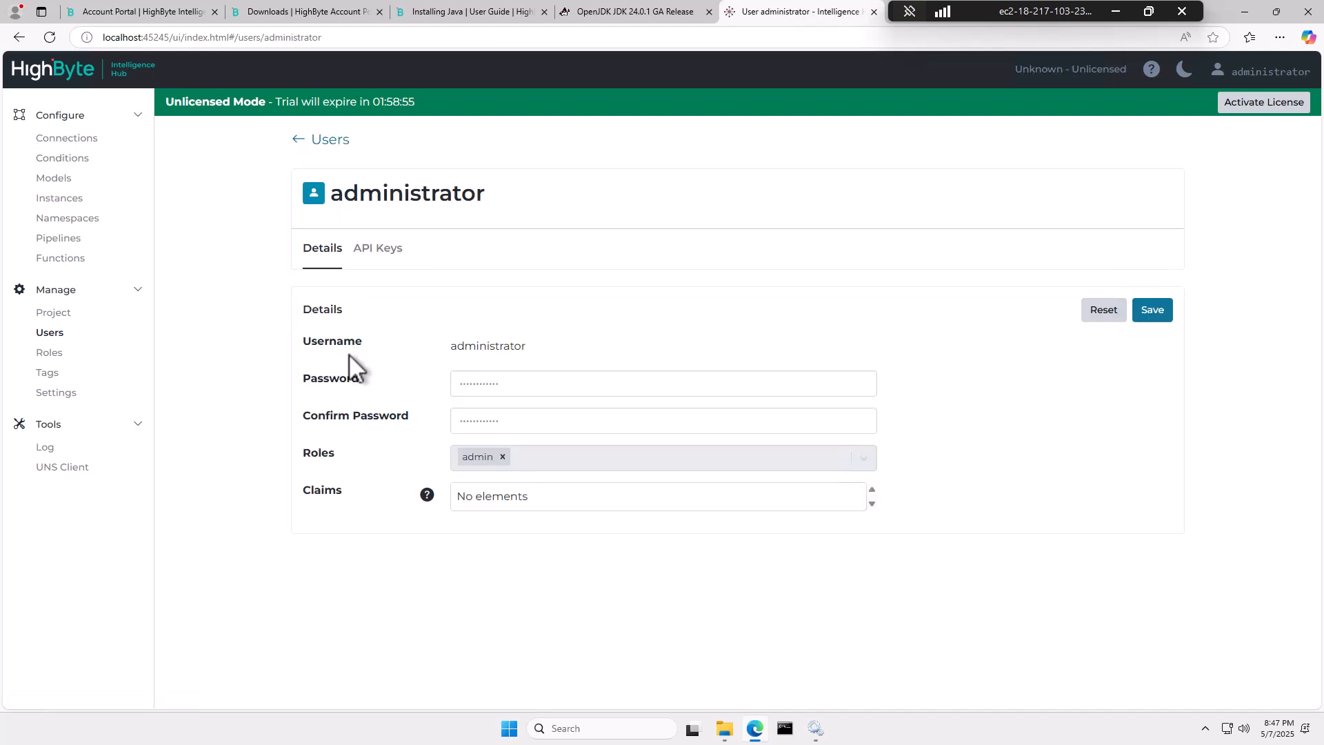
Step: Activate the product by importing the HighByte .license file from the Downloads folder
left_click(1255, 104)
left_click(518, 560)
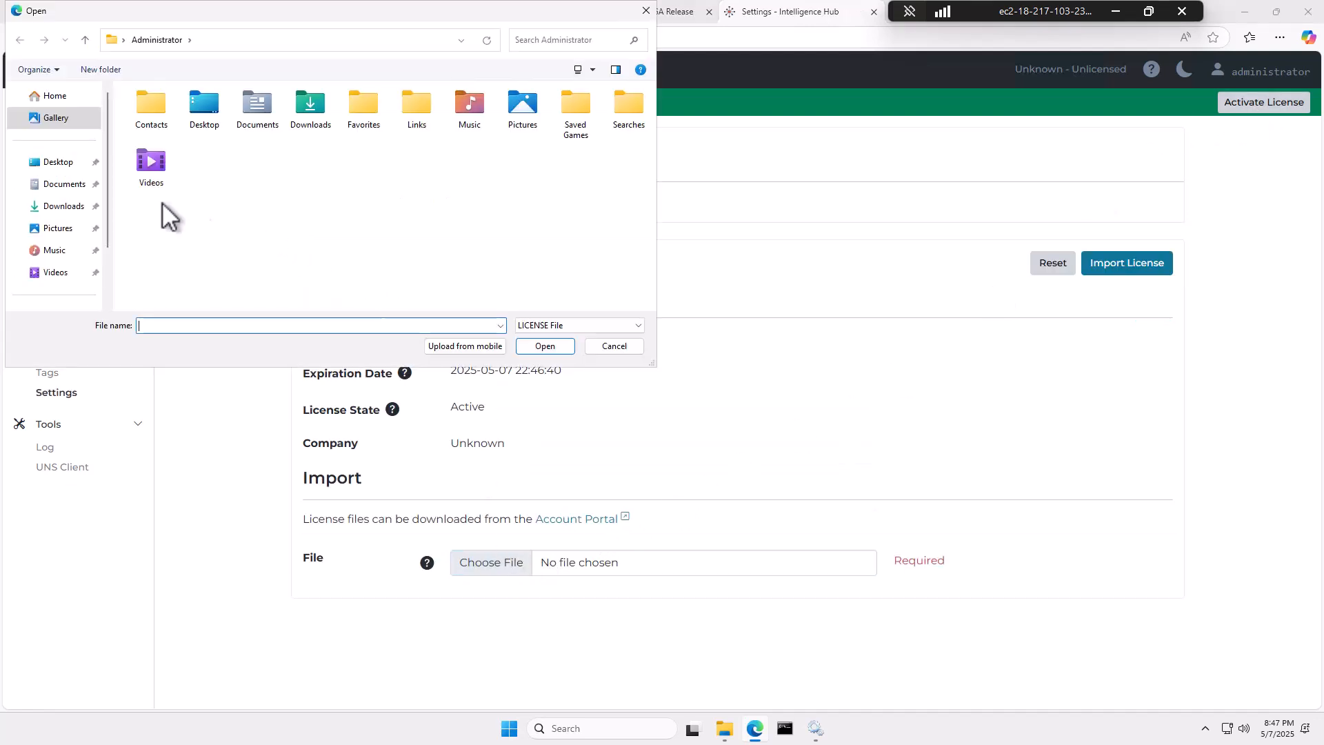
left_click(63, 206)
left_click(176, 130)
left_click(533, 346)
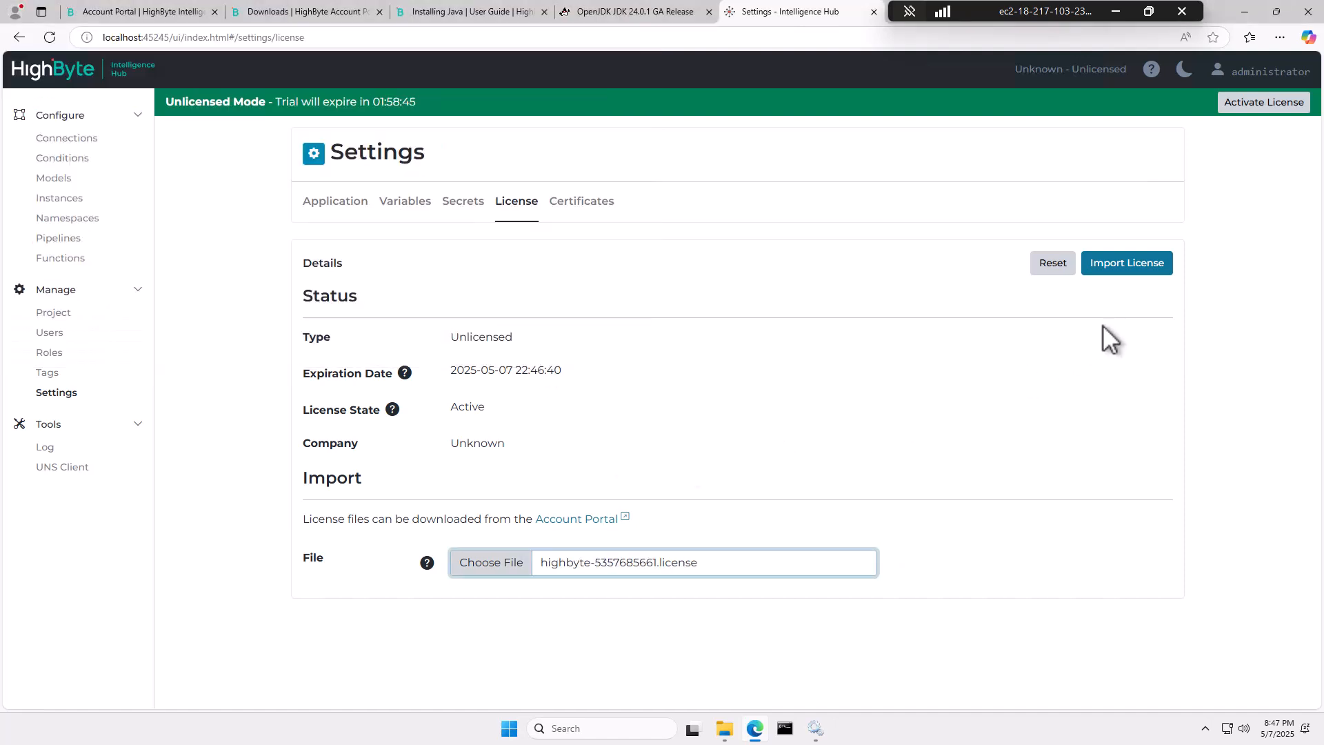
left_click(1121, 267)
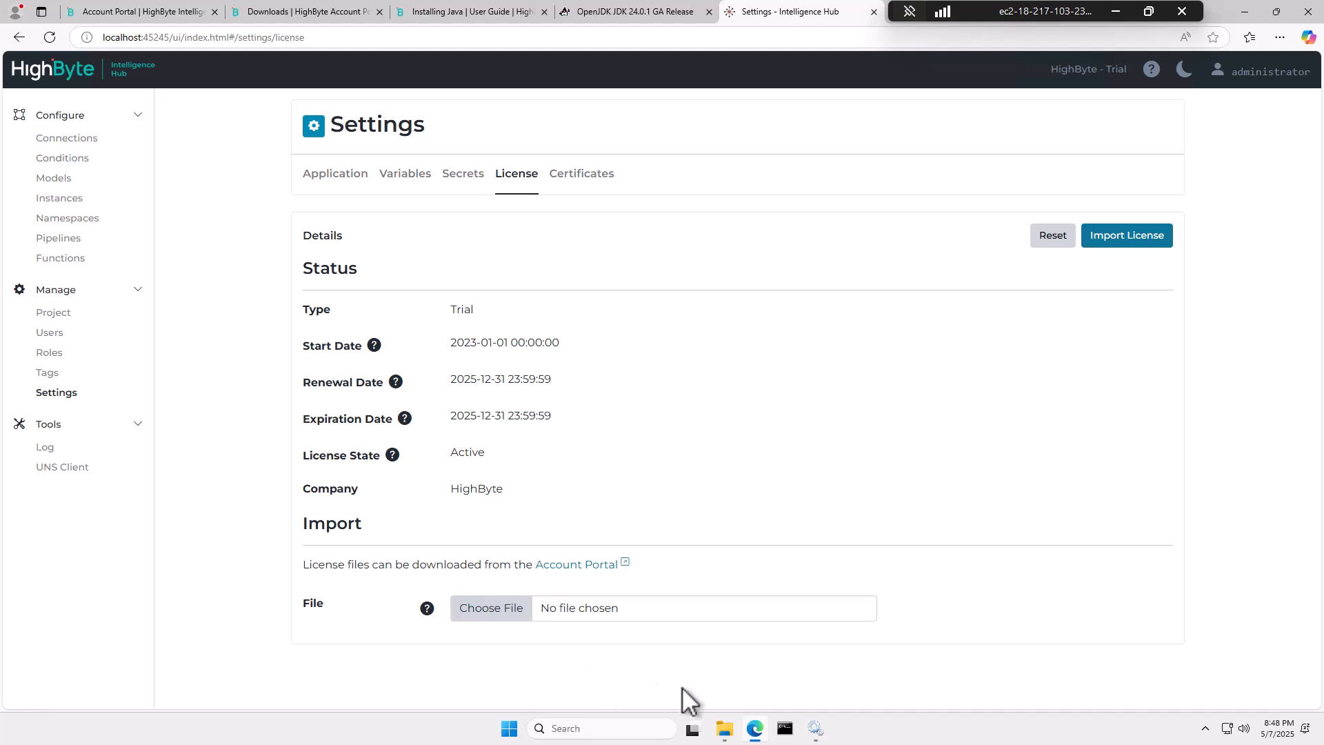
Step: Open the application settings and review the Logging, Expressions, Redundancy, MQTT Broker, REST Data Server and Security sections
left_click(723, 721)
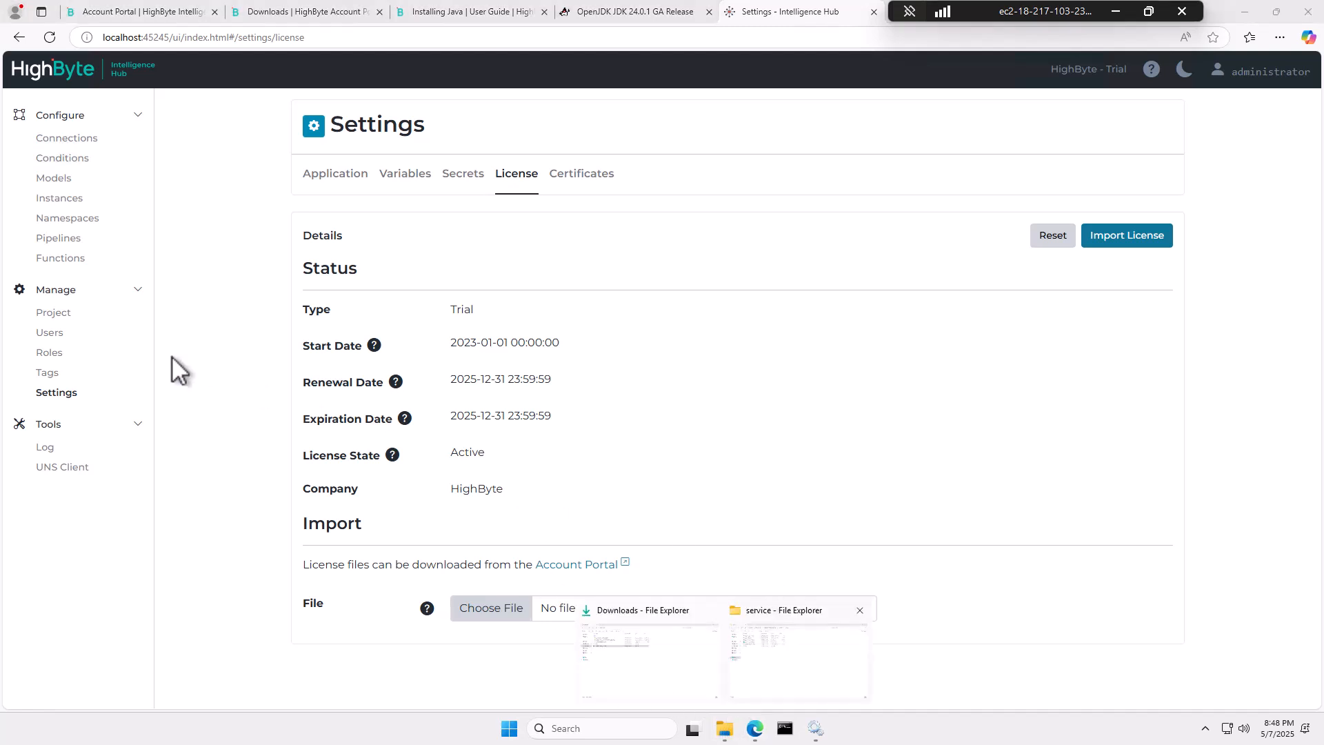
left_click(52, 397)
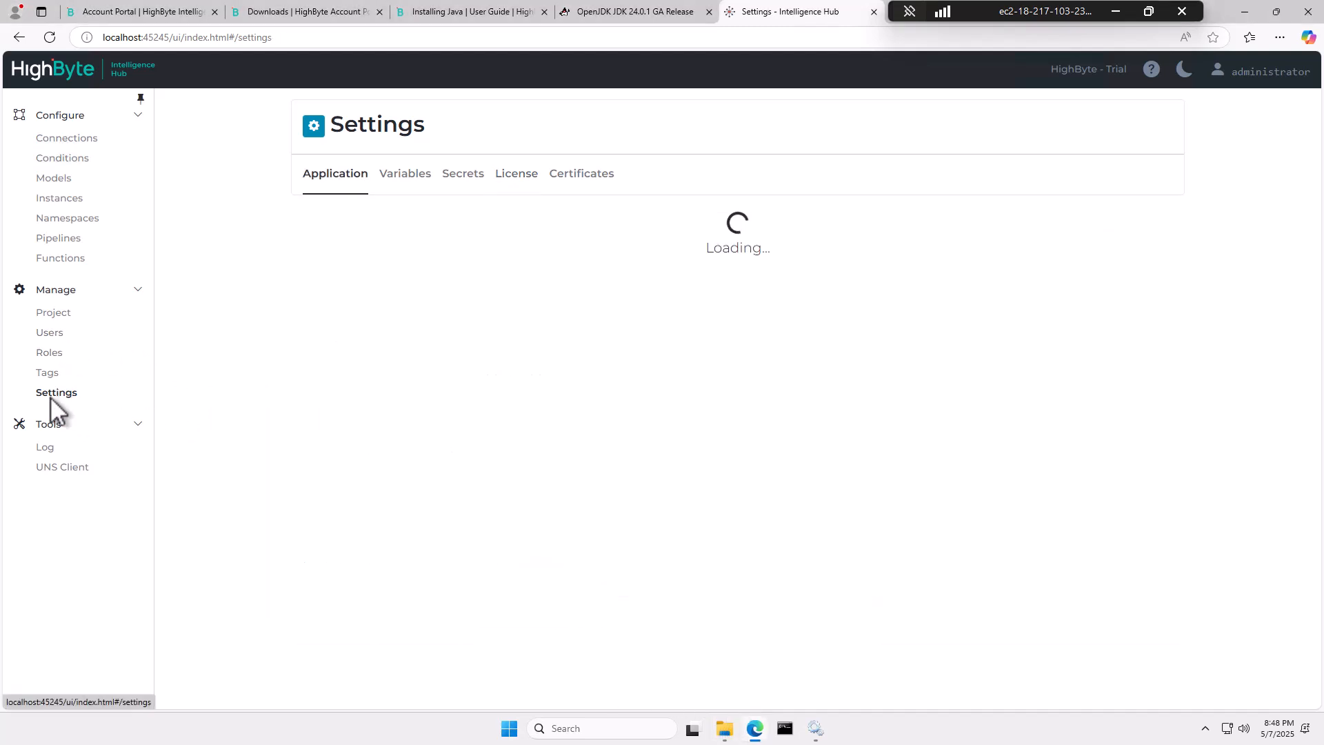
scroll(366, 299, "down", 5)
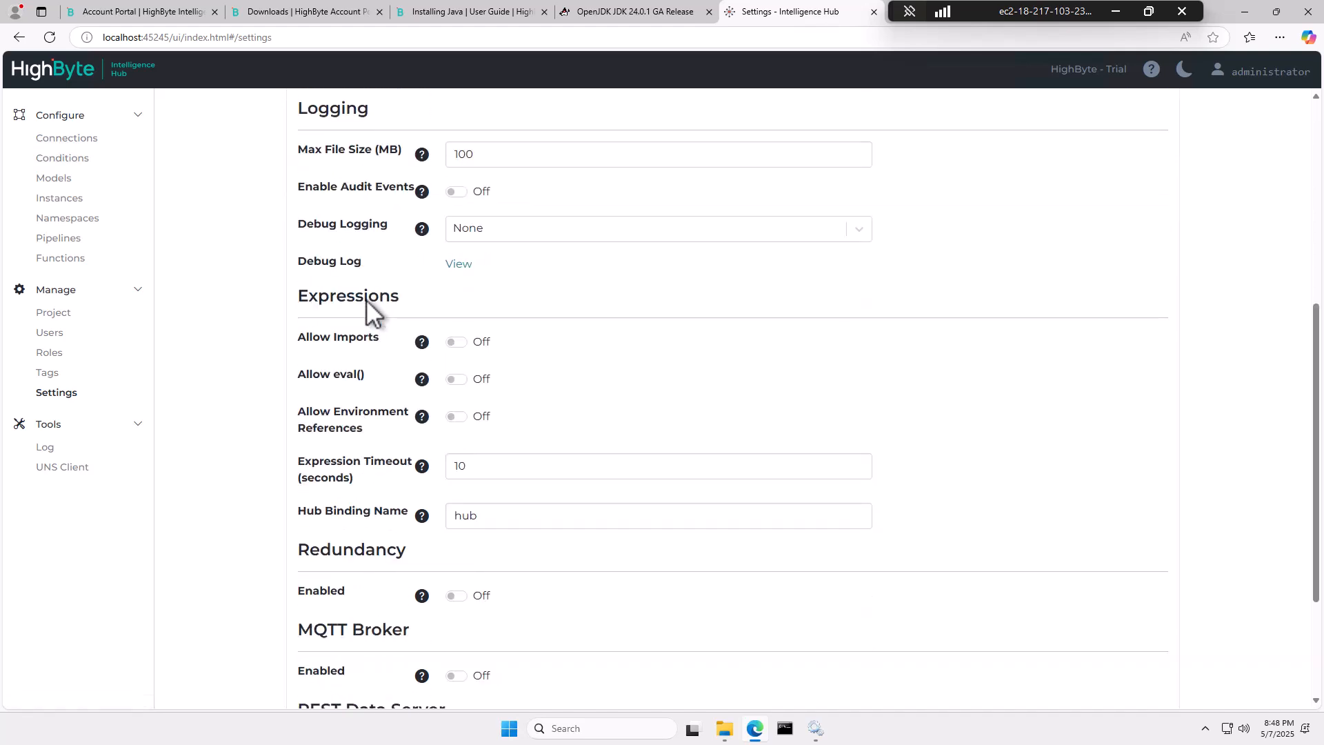
scroll(365, 299, "down", 3)
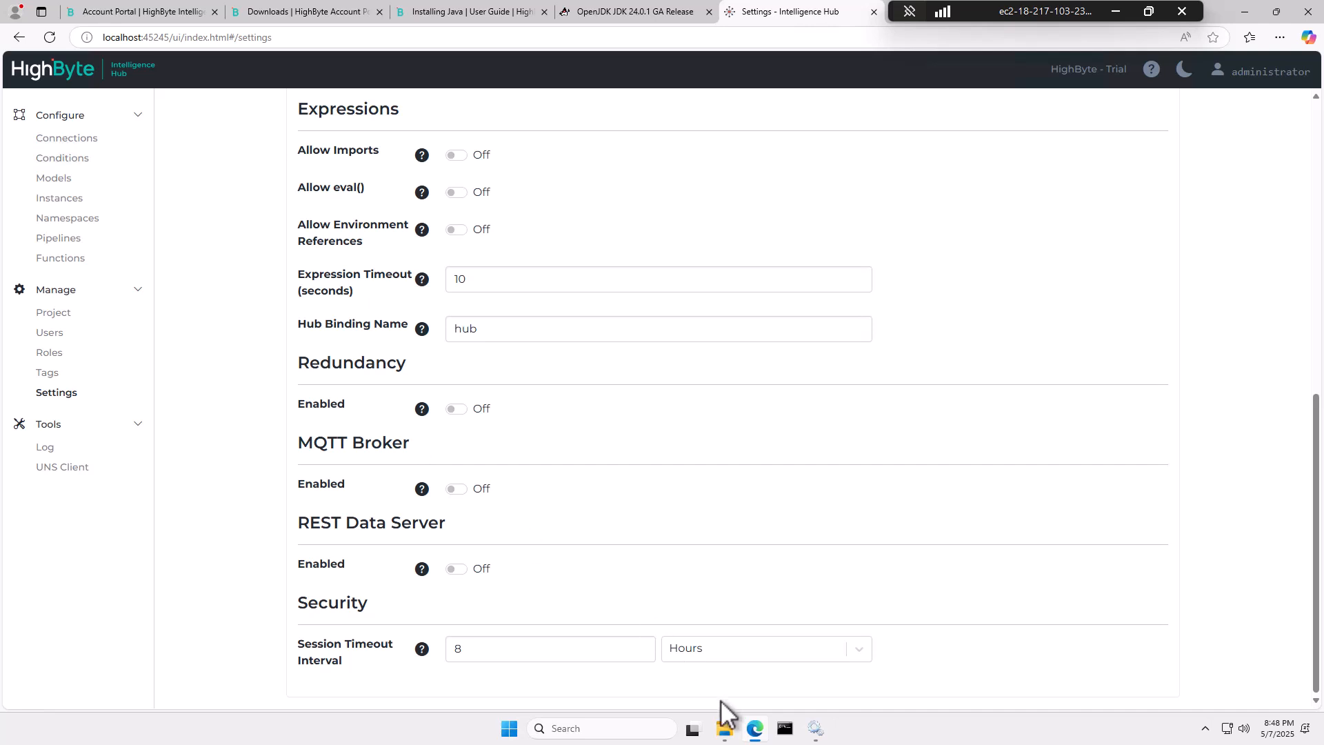
Step: Switch to File Explorer, open the appData folder inside C:\HighByte-Intelligence-Hub and widen the Name column
left_click(723, 728)
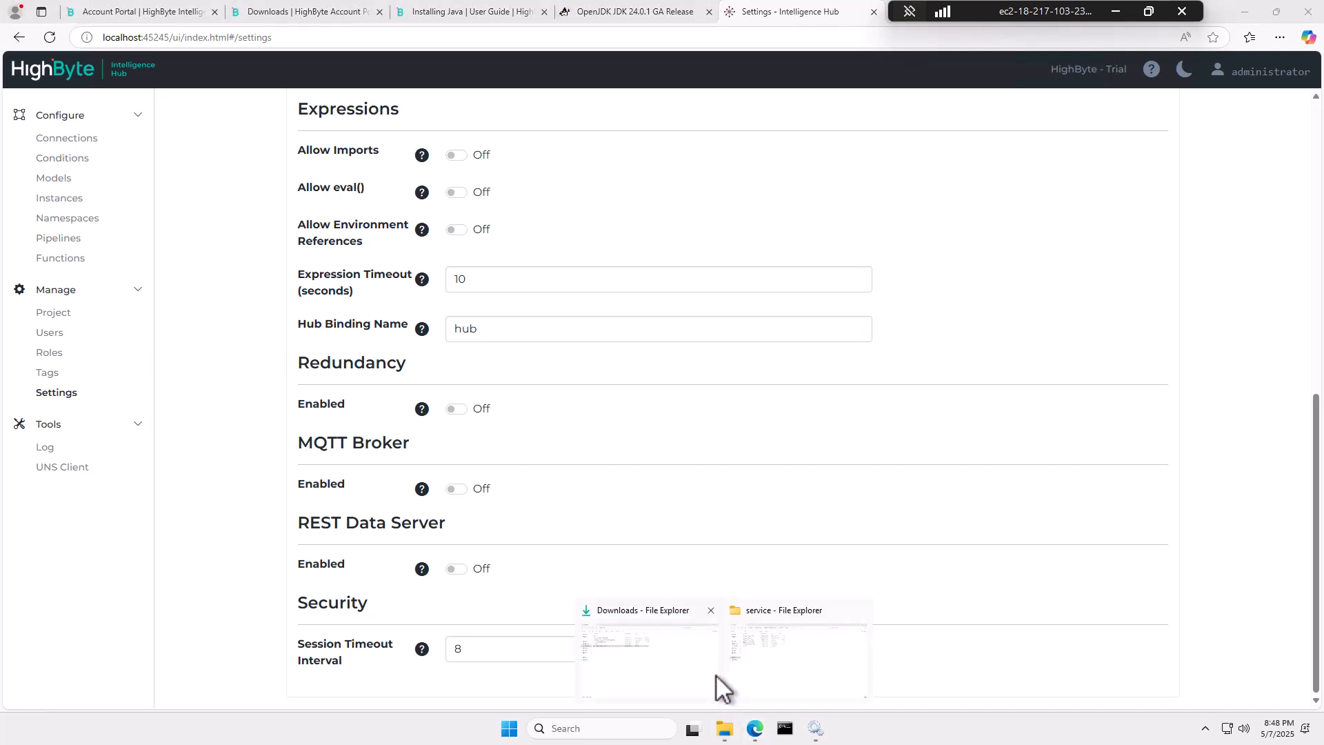
left_click(755, 672)
left_click(486, 39)
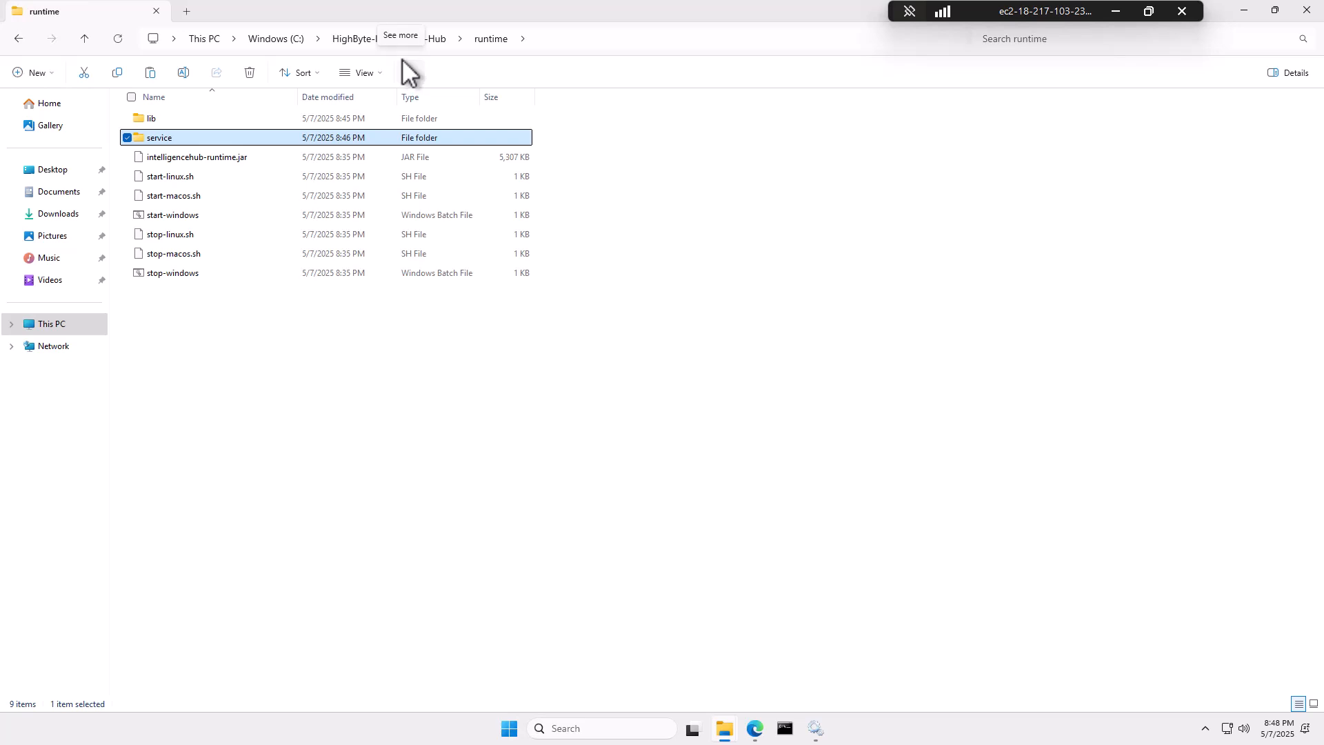
left_click(377, 38)
double_click(175, 115)
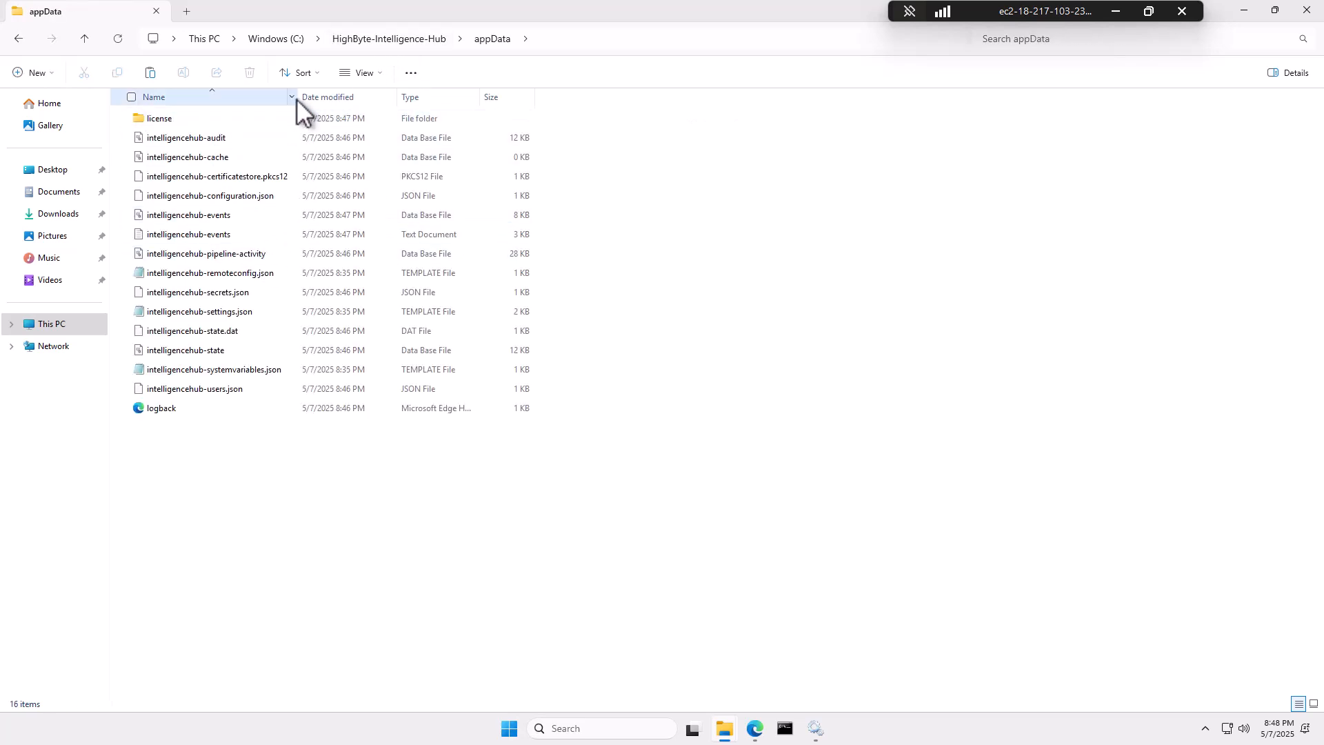
left_click_drag(298, 96, 543, 115)
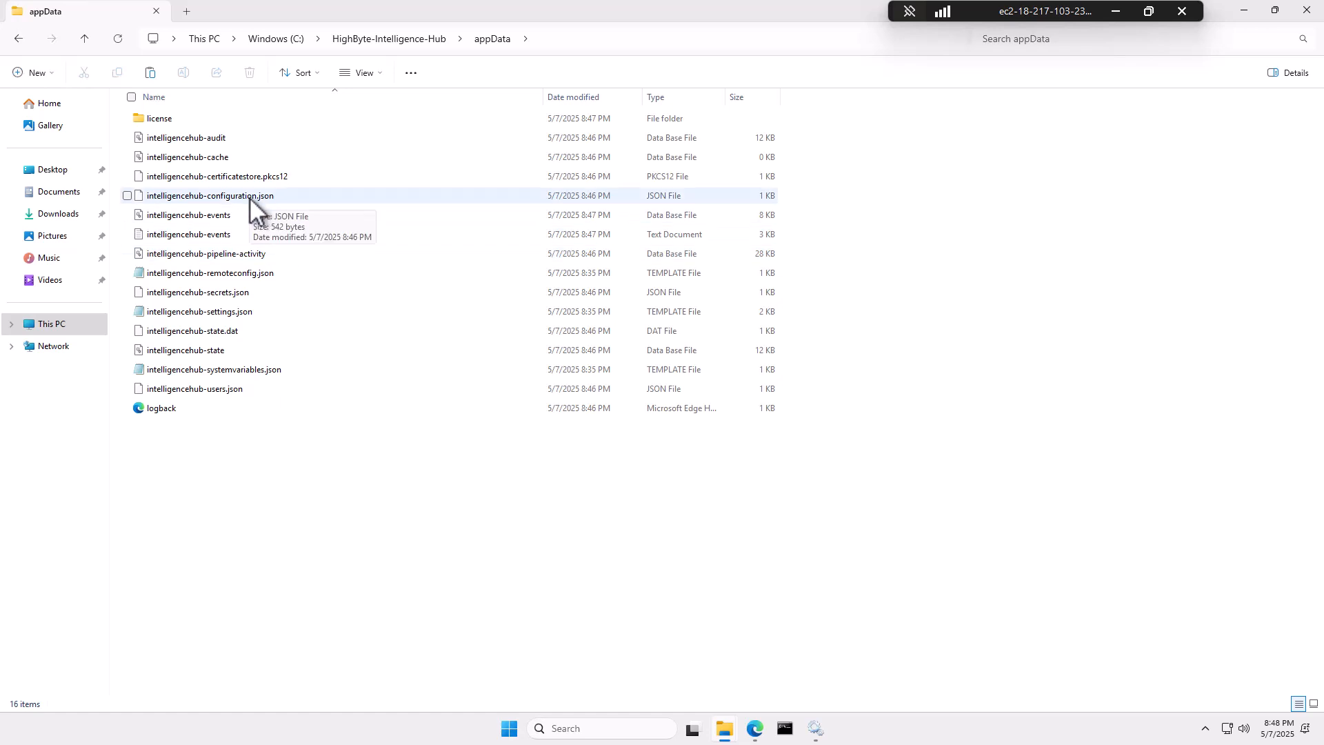
Step: Open the intelligencehub-settings.json template in Notepad, examine its directory, configuration and broker settings, and close it
left_click(232, 311)
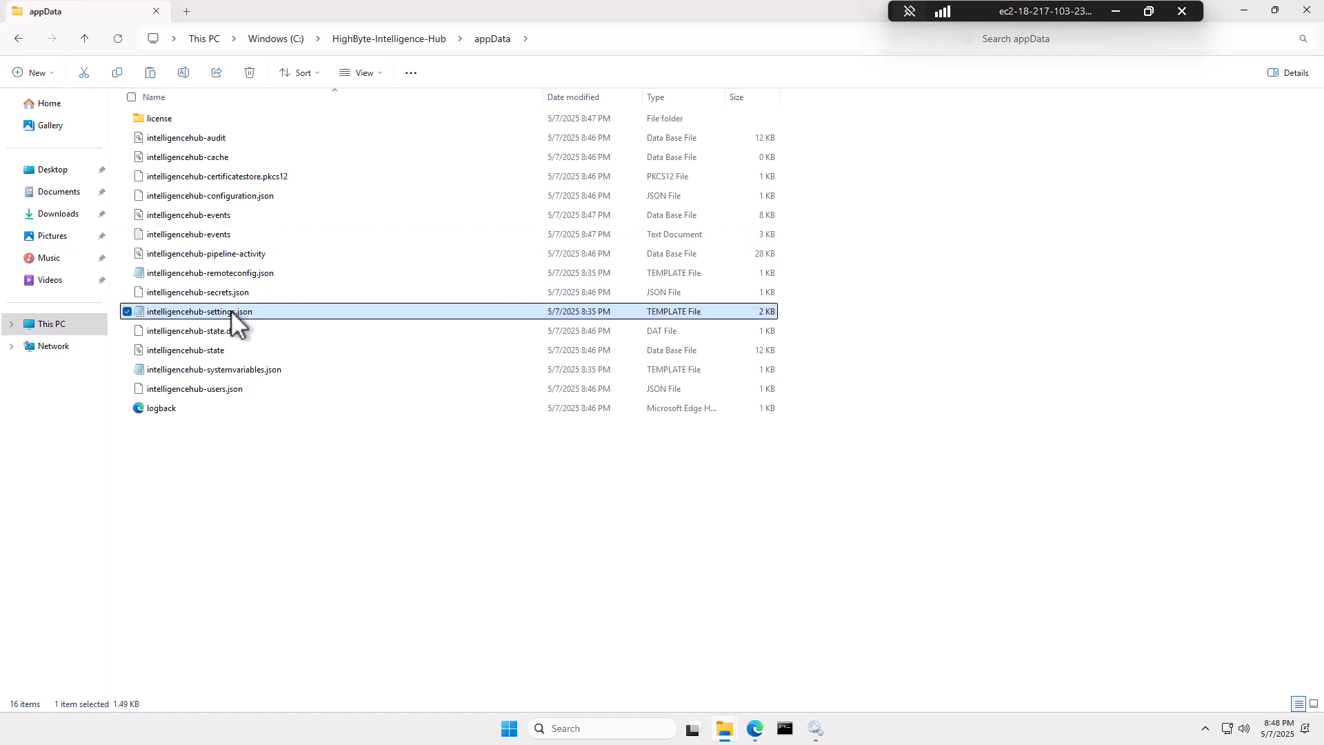
right_click(230, 308)
left_click(272, 361)
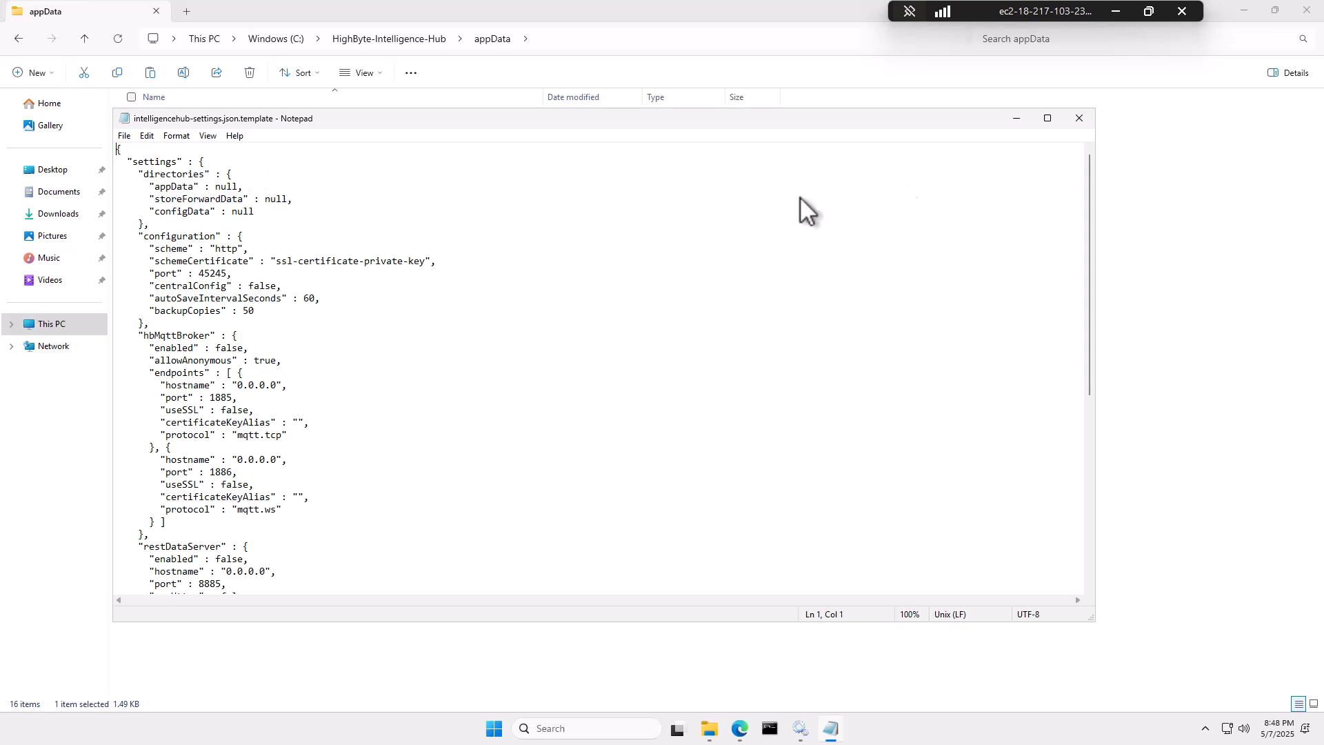
left_click(1079, 119)
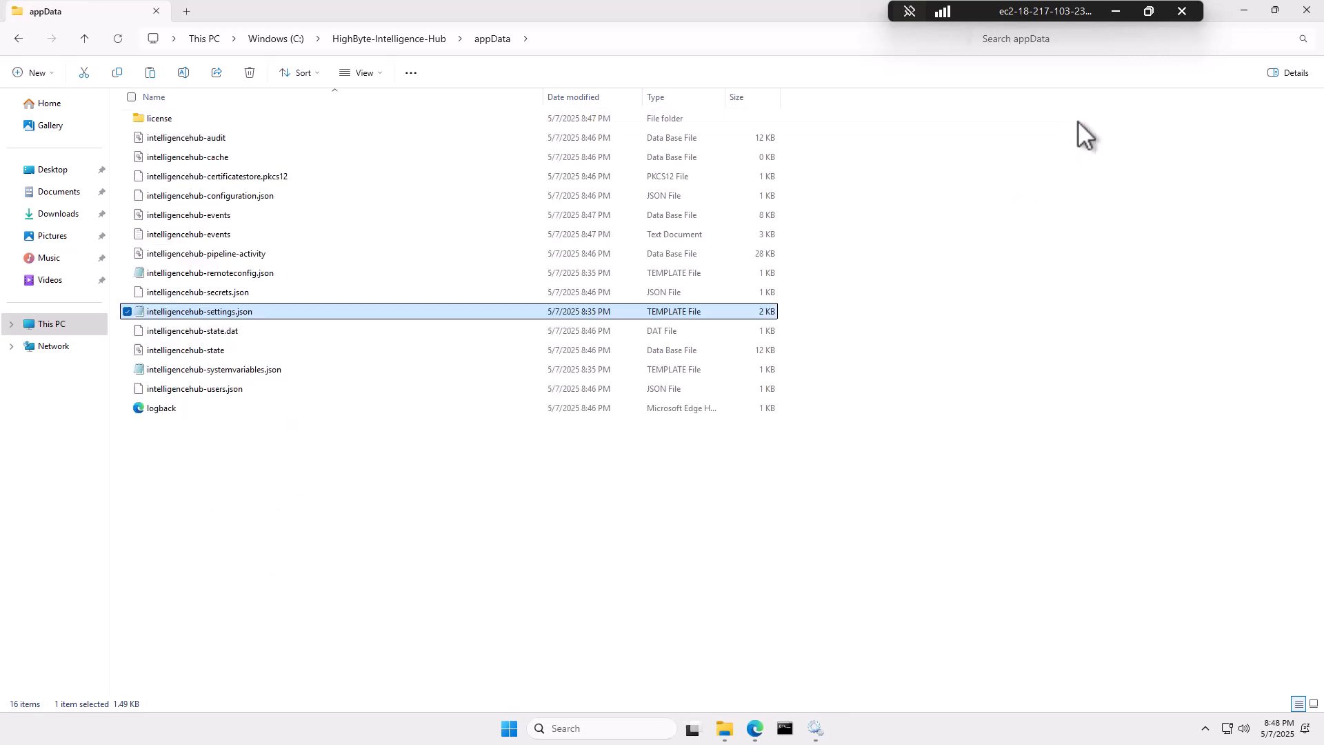
Step: Go back up to the HighByte-Intelligence-Hub folder and switch to the Intelligence Hub settings page in Microsoft Edge
left_click(391, 40)
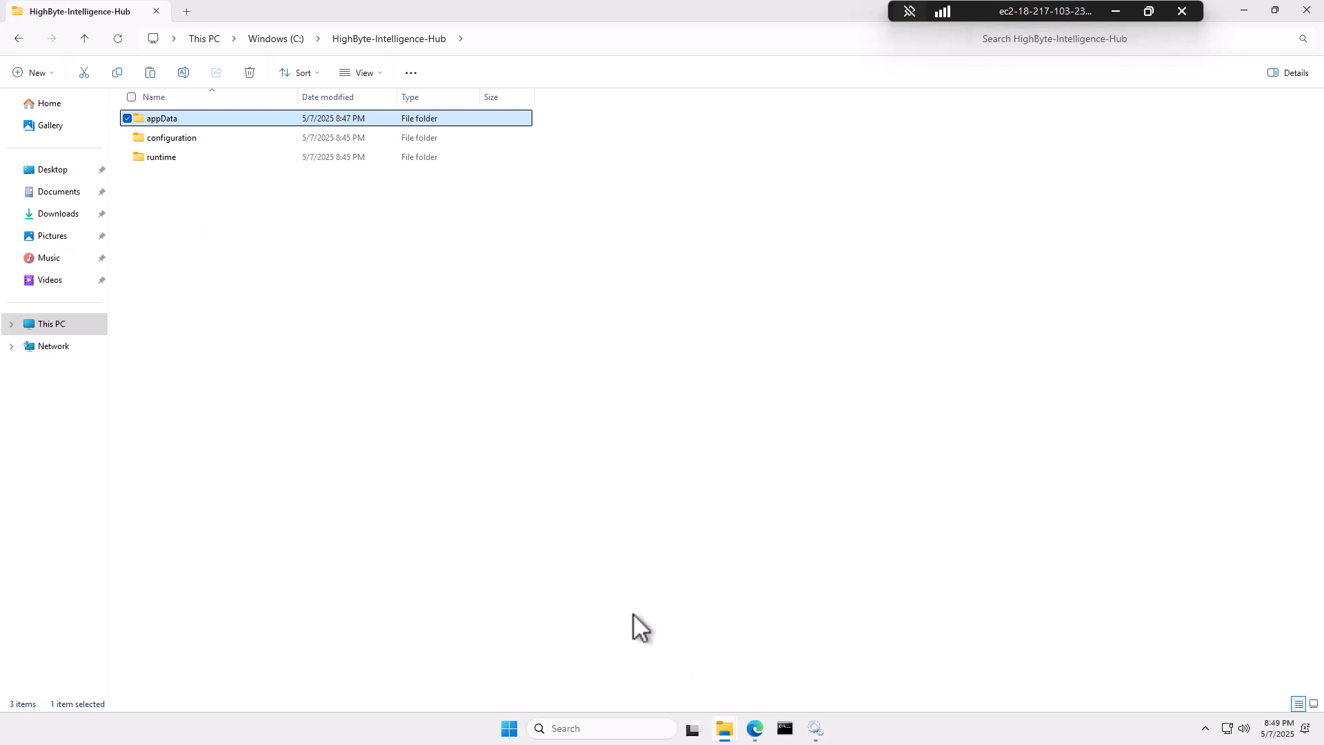
left_click(755, 728)
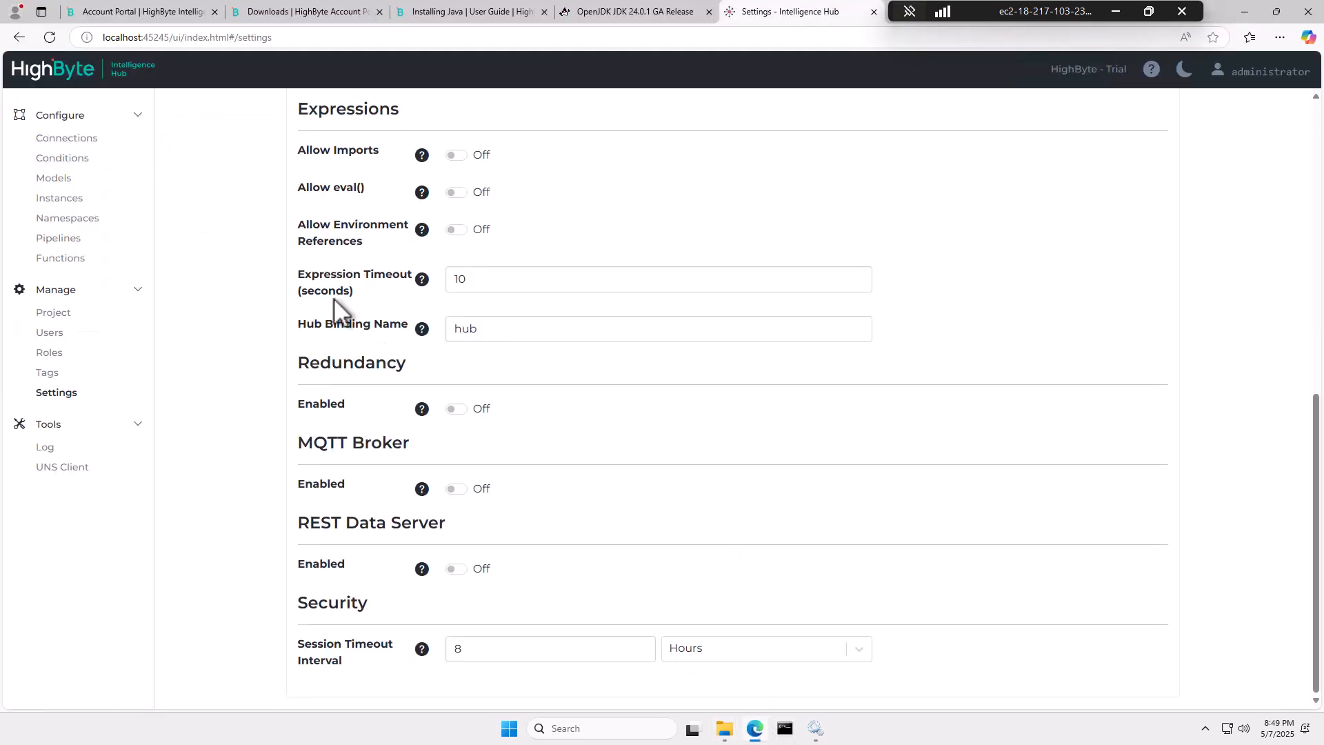